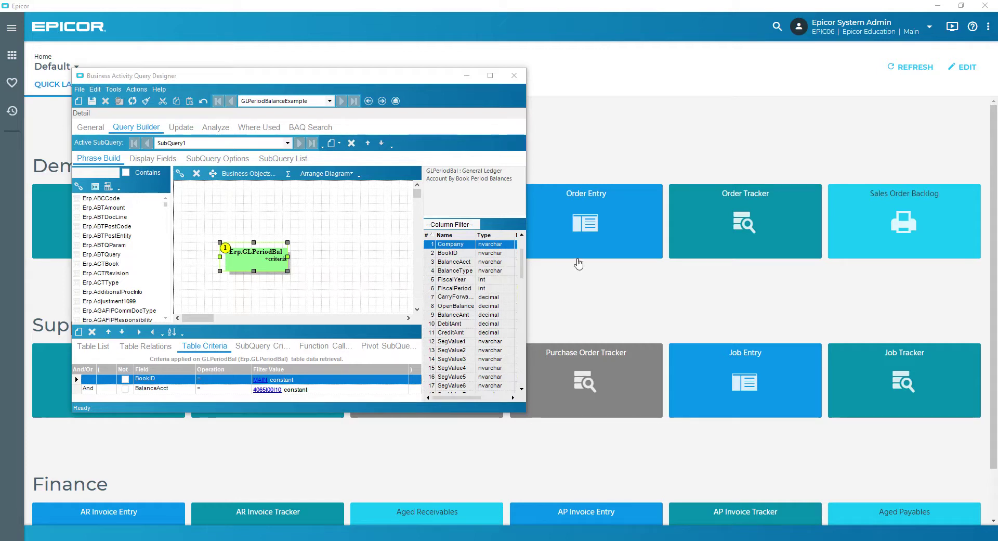
# Step: Review the GLPeriodBalanceExample query's table criteria and run a test of the query to examine its results
pyautogui.click(216, 128)
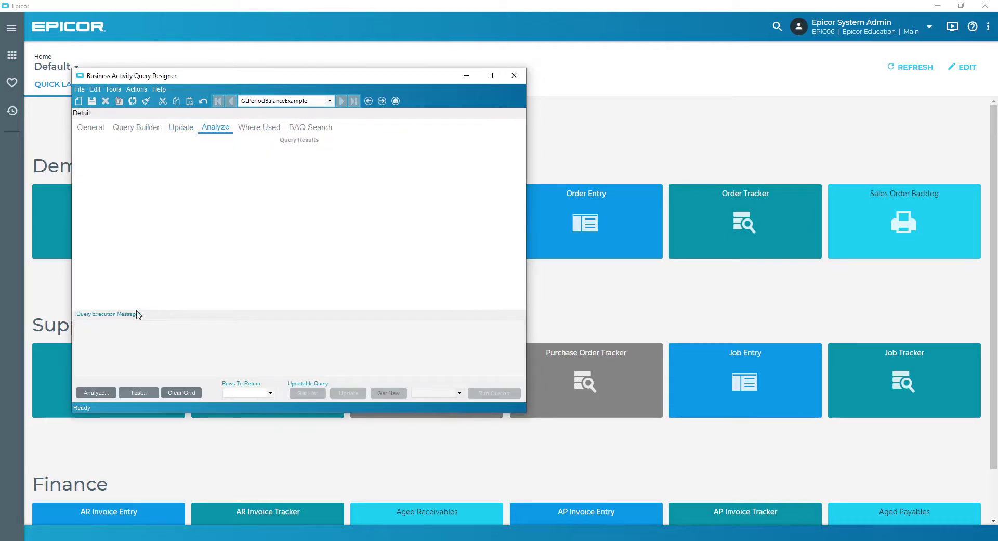
pyautogui.click(136, 127)
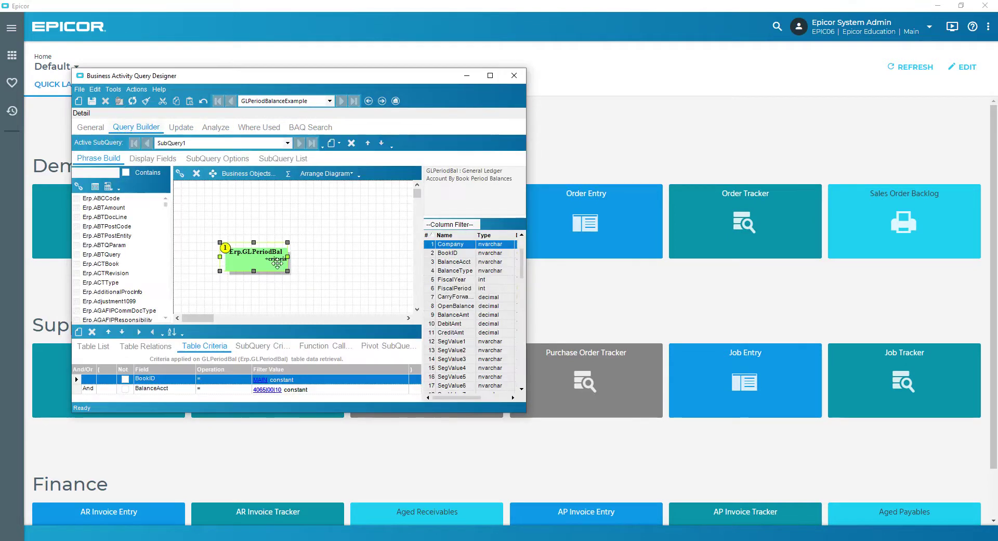
pyautogui.click(219, 131)
pyautogui.click(148, 393)
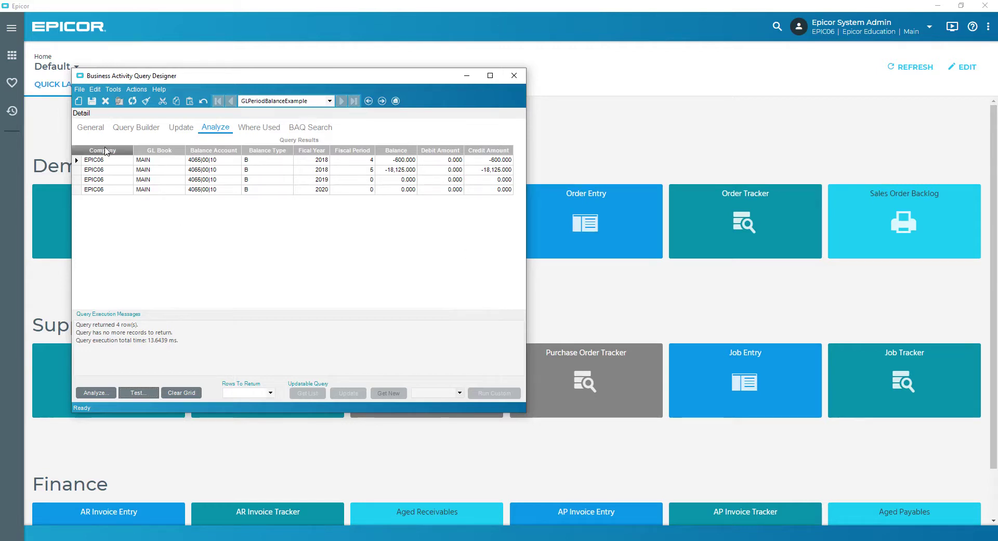
# Step: Create a new shared query with GLPeriodBalance as both its query ID and description
pyautogui.click(95, 130)
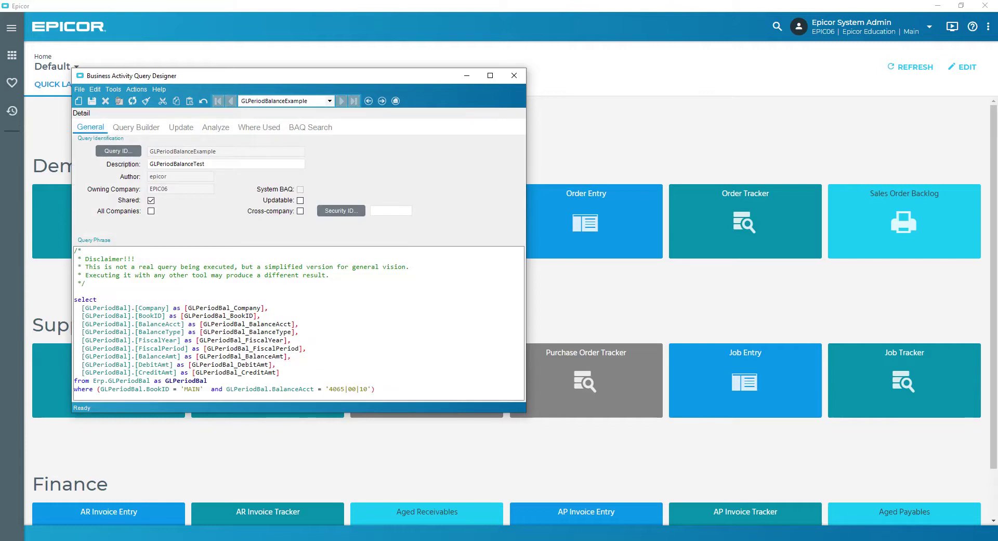
pyautogui.moveTo(195, 151); pyautogui.dragTo(150, 151)
pyautogui.hotkey('ctrl', 'c')
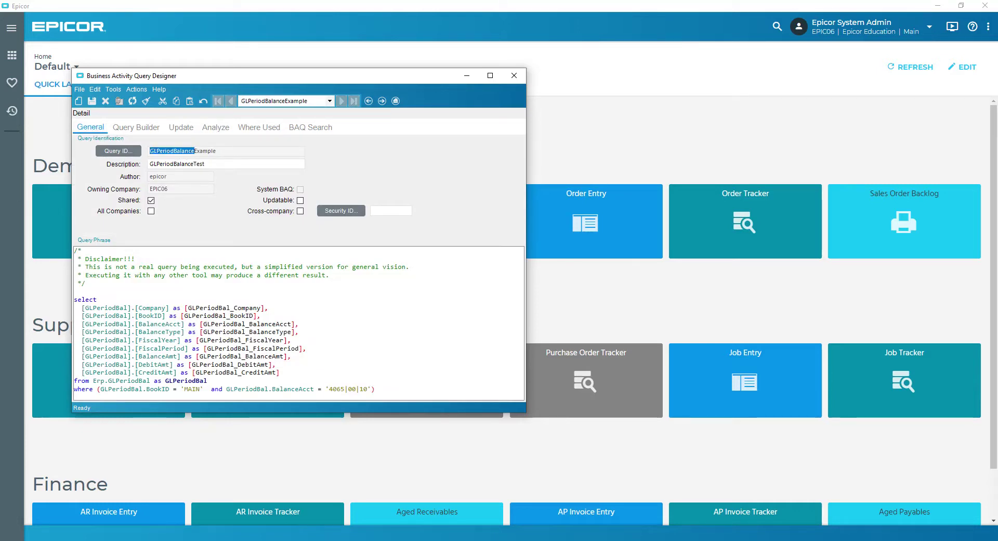
pyautogui.click(146, 100)
pyautogui.hotkey('ctrl', 'v')
pyautogui.press('Tab')
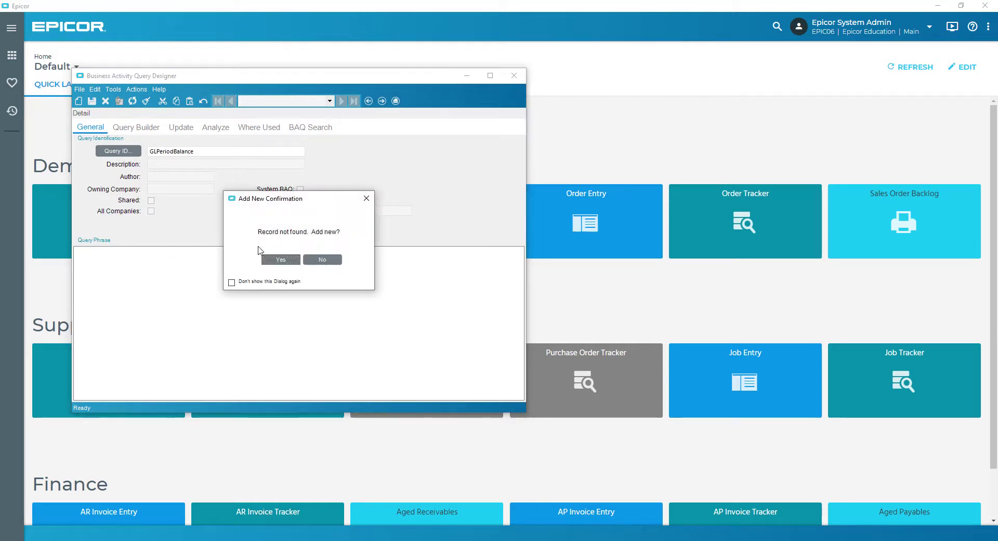
pyautogui.click(277, 263)
pyautogui.hotkey('ctrl', 'v')
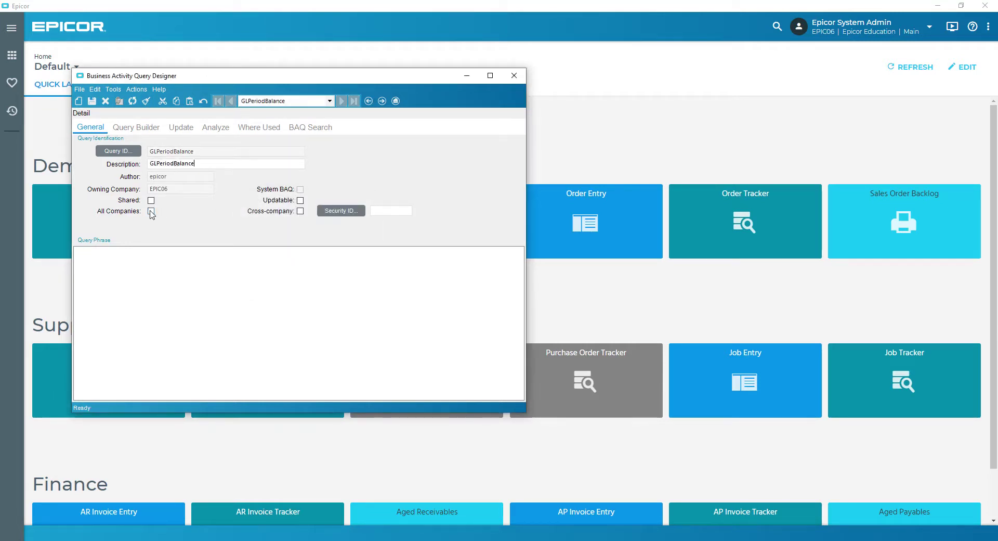
pyautogui.click(151, 201)
# Step: Rename the new query's initial subquery as Top
pyautogui.click(136, 127)
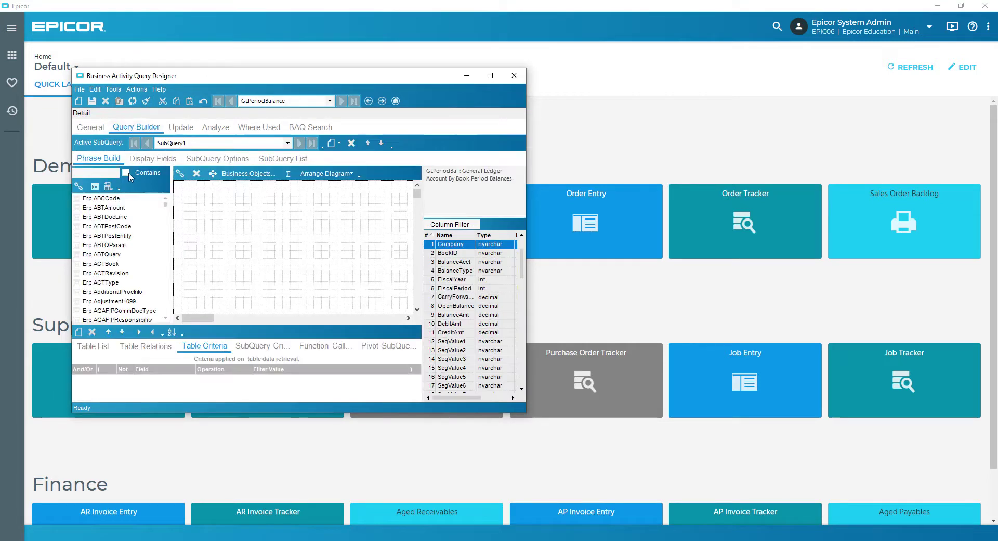
pyautogui.click(206, 159)
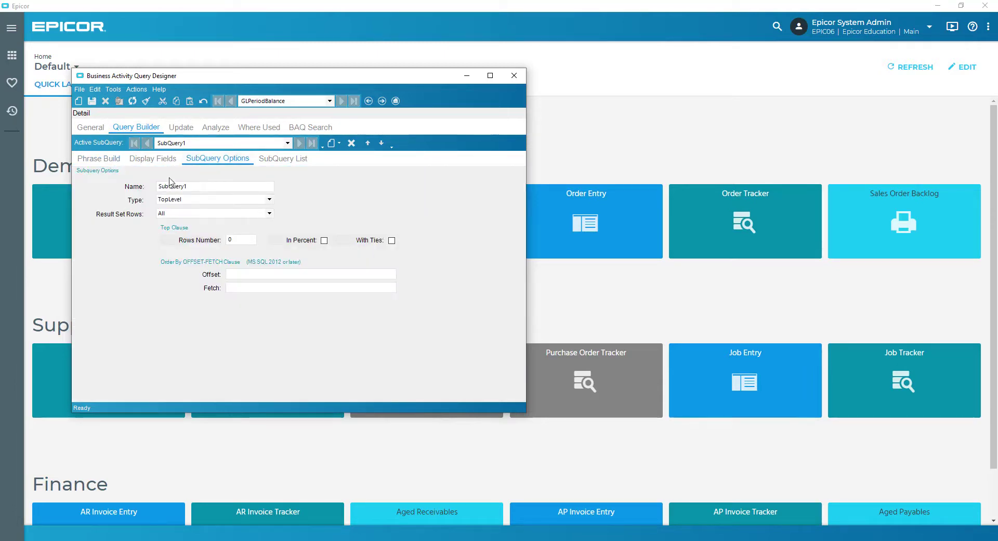
pyautogui.doubleClick(220, 186)
pyautogui.write('Top')
pyautogui.press('Tab')
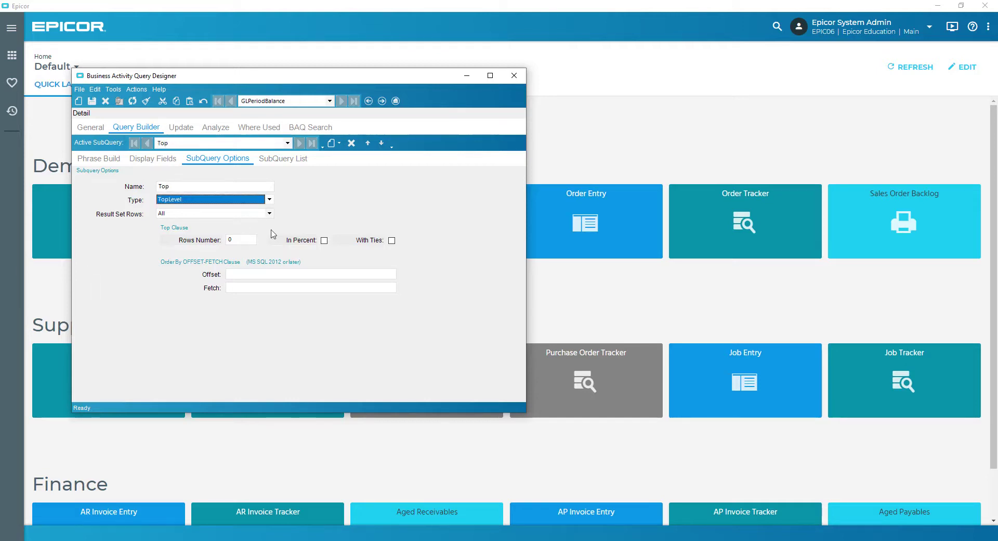
# Step: Add an InnerSubQuery to the query and name it AccountPeriods
pyautogui.click(339, 143)
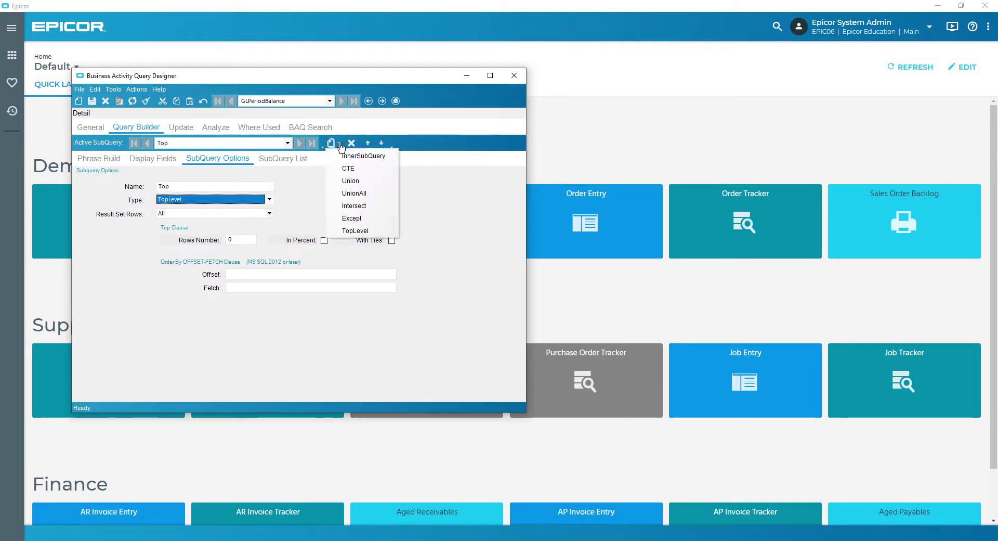
pyautogui.click(347, 156)
pyautogui.click(211, 186)
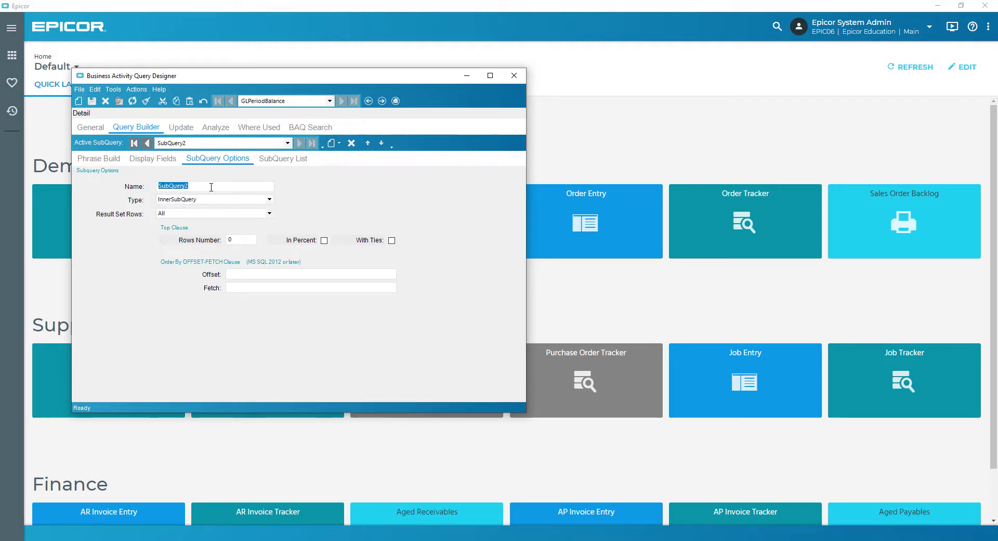
pyautogui.write('AccountP')
pyautogui.press('Tab')
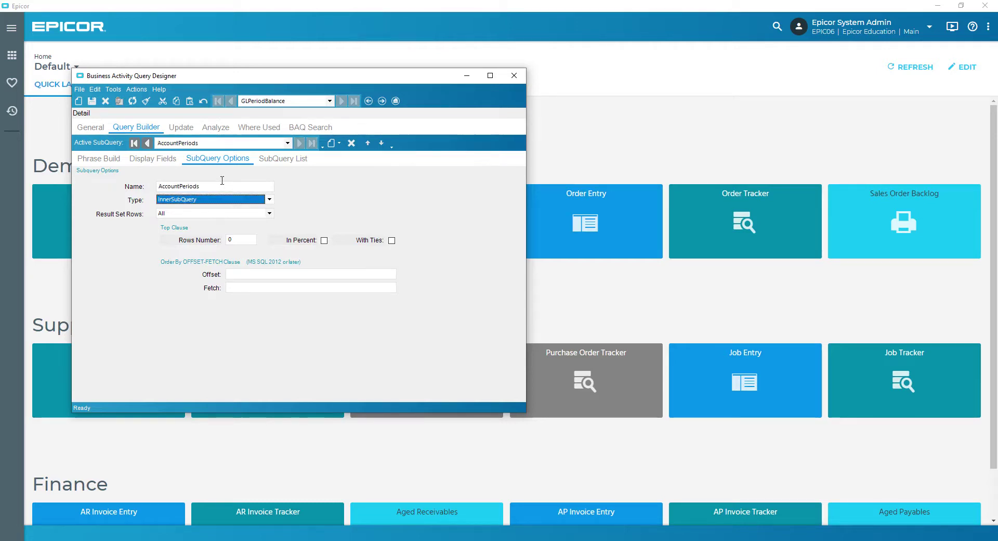
# Step: Change the AccountPeriods subquery type to TopLevel and the Top subquery type to InnerSubQuery, ending on AccountPeriods
pyautogui.click(269, 199)
pyautogui.click(183, 210)
pyautogui.click(147, 143)
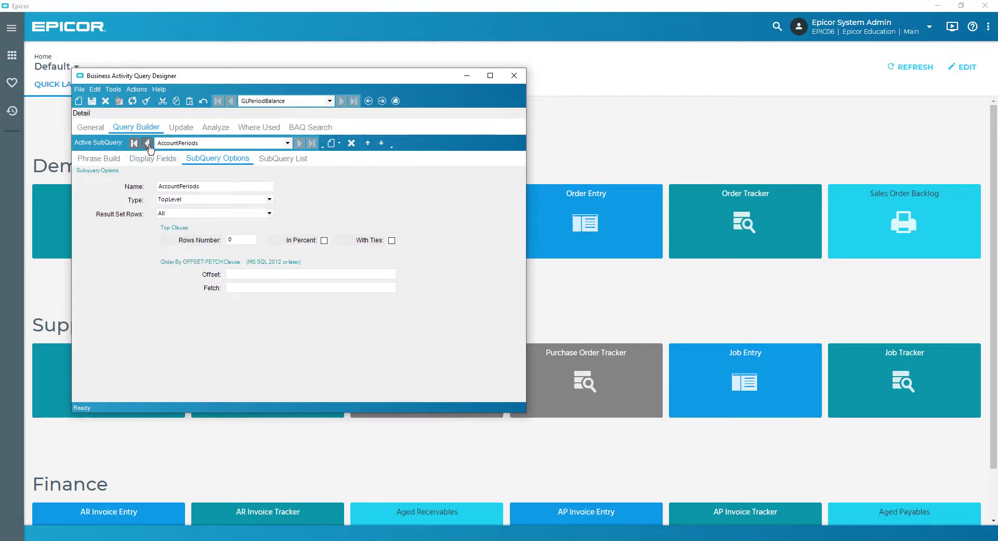
pyautogui.click(269, 199)
pyautogui.click(174, 271)
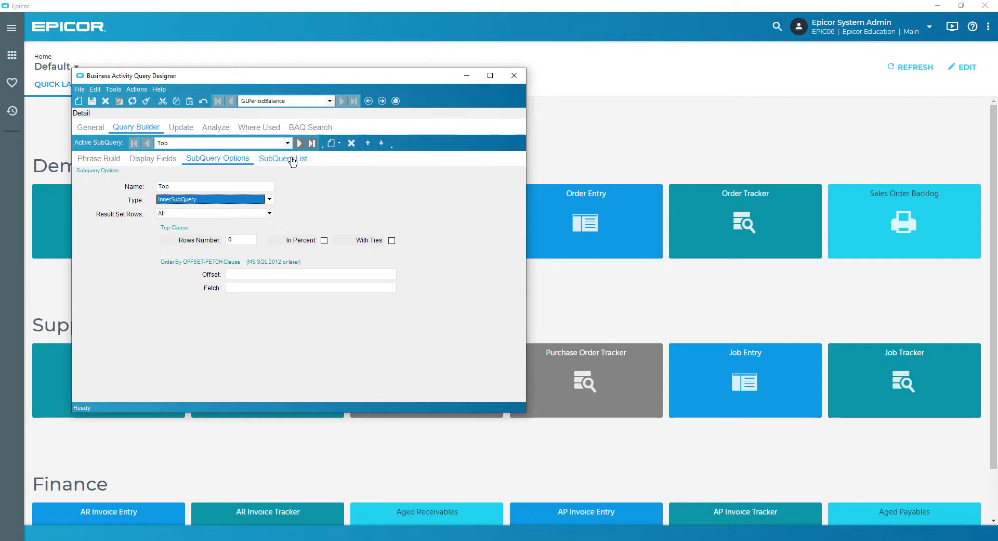
pyautogui.click(299, 146)
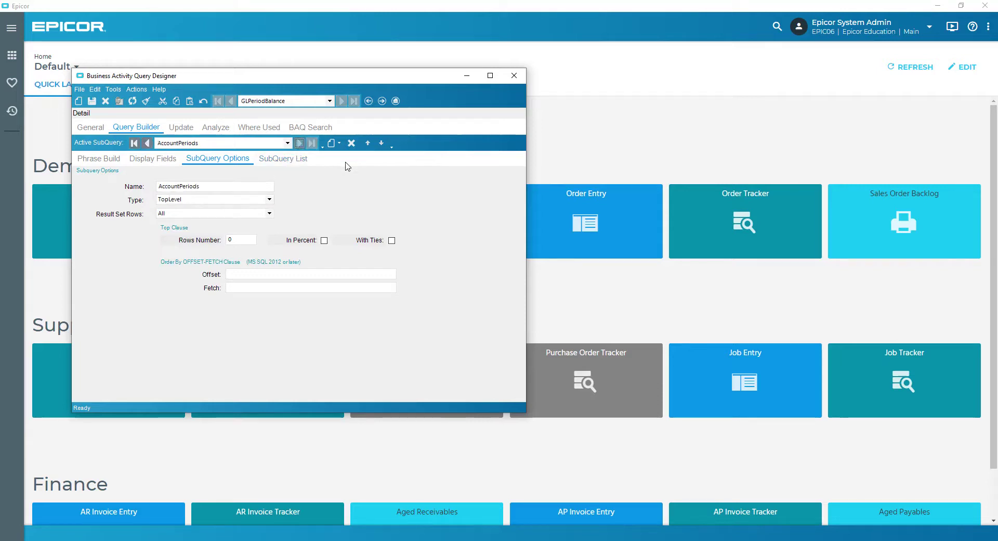
# Step: Find the Erp.GLAccount table and add it to the AccountPeriods subquery diagram
pyautogui.click(102, 161)
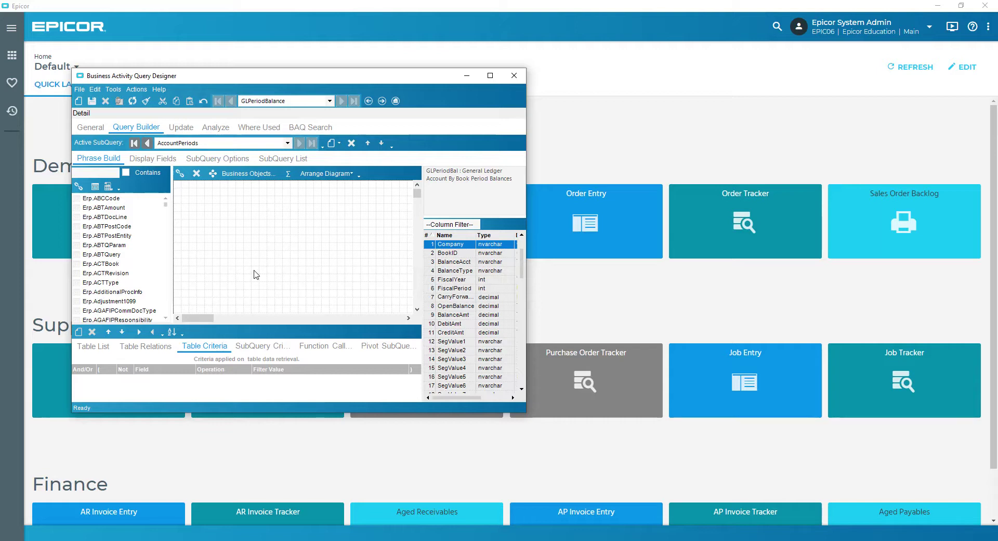
pyautogui.click(100, 173)
pyautogui.write('GL')
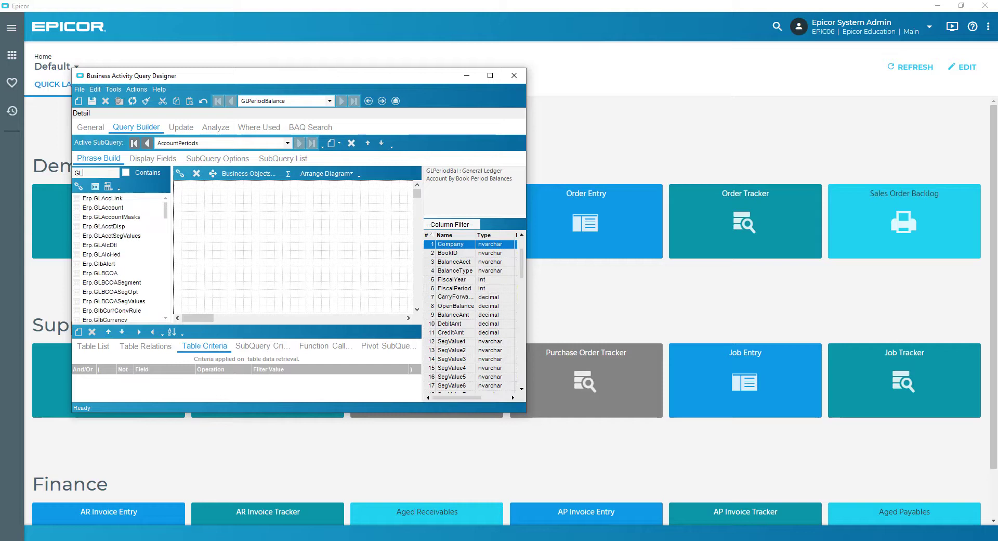
pyautogui.click(105, 208)
pyautogui.moveTo(105, 210); pyautogui.dragTo(293, 245)
# Step: Find the Erp.FiscalPer table and place it beside GLAccount in the diagram
pyautogui.doubleClick(97, 173)
pyautogui.write('Fisc')
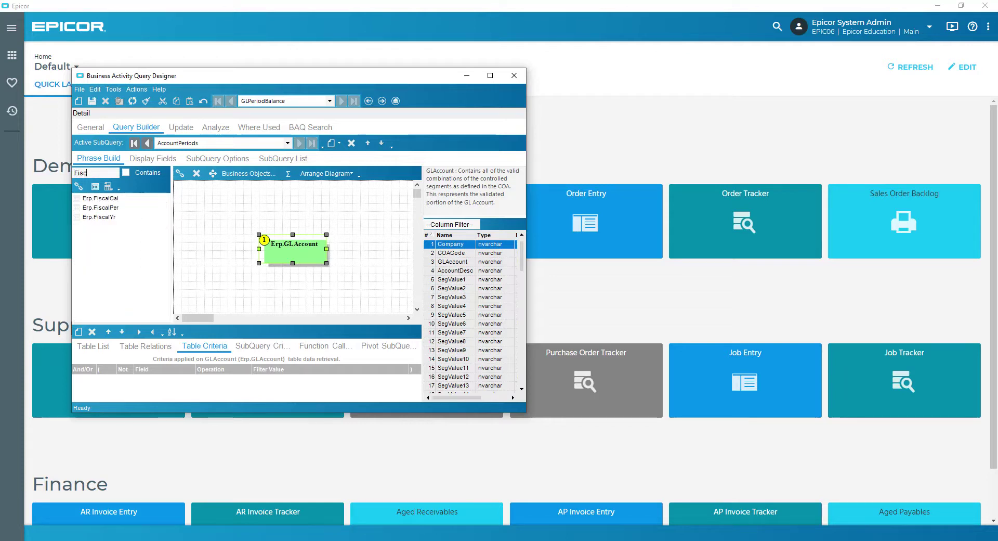
pyautogui.click(106, 208)
pyautogui.moveTo(106, 210); pyautogui.dragTo(375, 255)
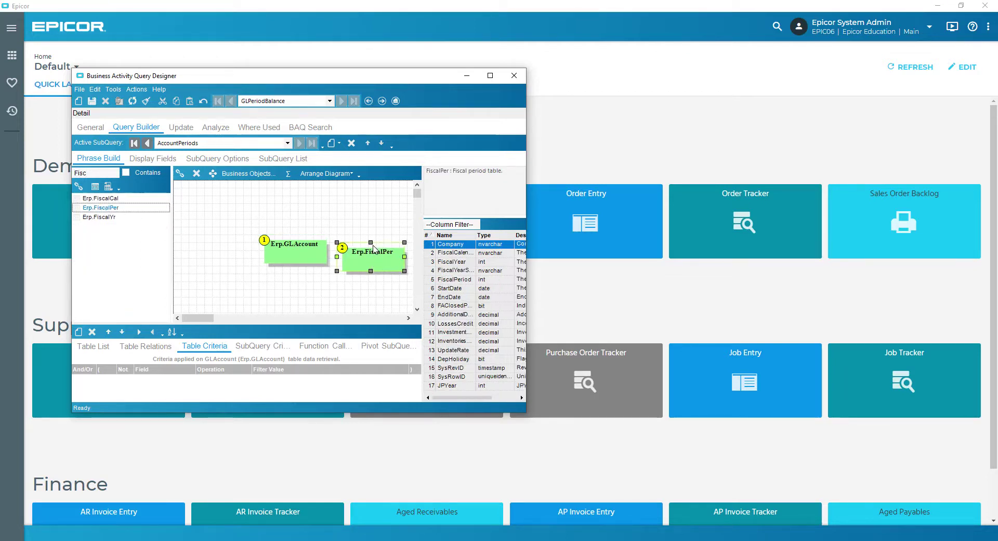
# Step: Space the GLAccount and FiscalPer tables apart in the diagram and link them with a join
pyautogui.moveTo(306, 248); pyautogui.dragTo(258, 241)
pyautogui.click(370, 254)
pyautogui.moveTo(370, 251); pyautogui.dragTo(266, 244)
pyautogui.click(180, 173)
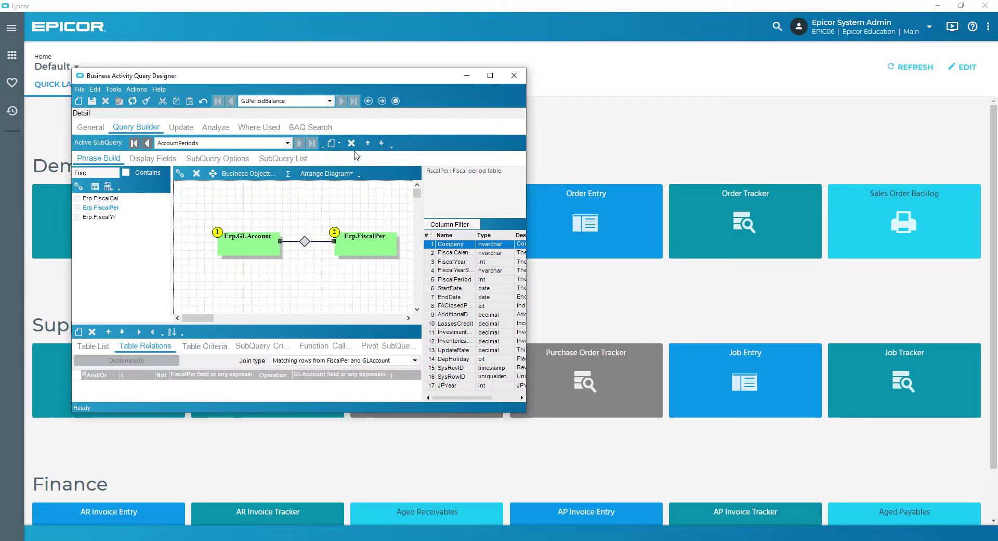
# Step: Enlarge the query designer window and define the join relation as FiscalPer Company = GLAccount Company
pyautogui.moveTo(314, 83); pyautogui.dragTo(299, 47)
pyautogui.moveTo(511, 376); pyautogui.dragTo(720, 443)
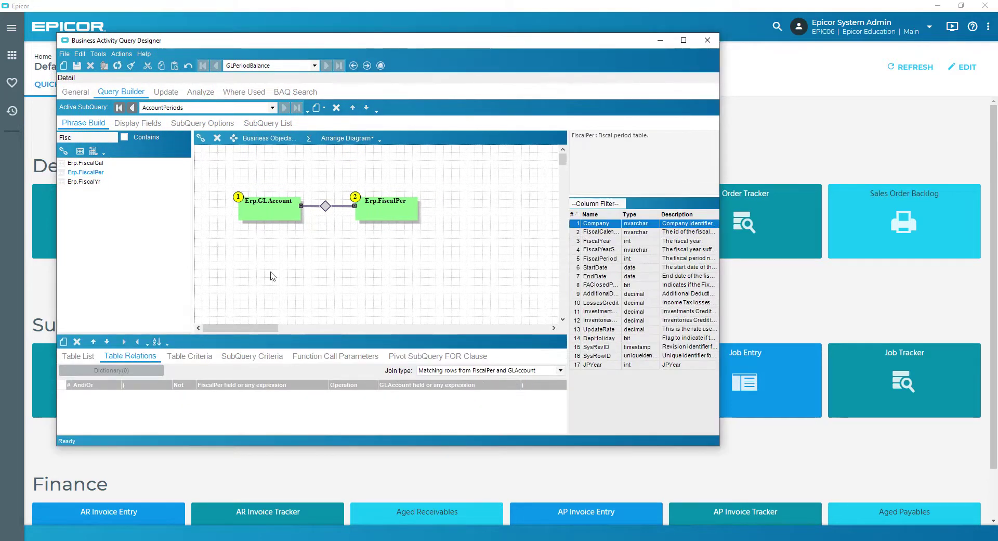
pyautogui.click(64, 341)
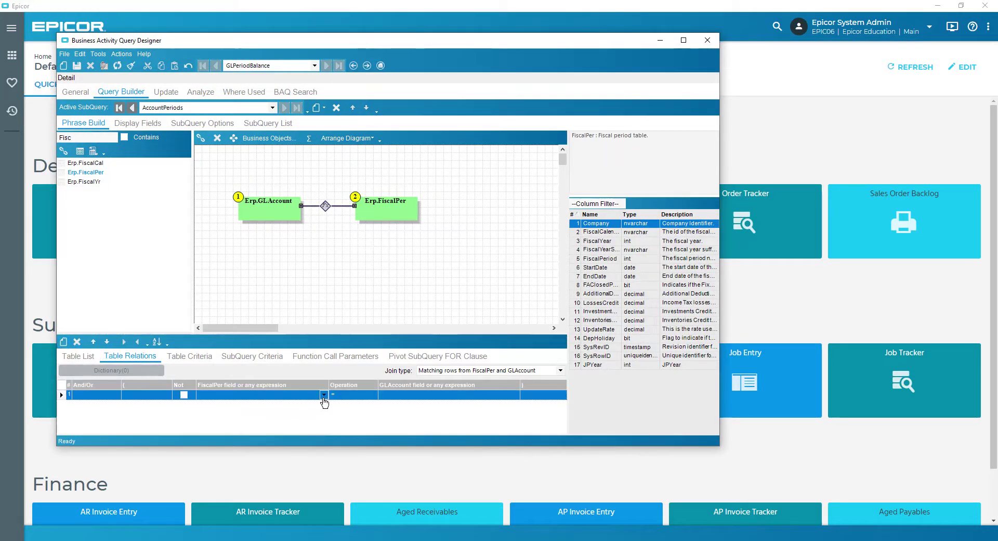
pyautogui.click(324, 395)
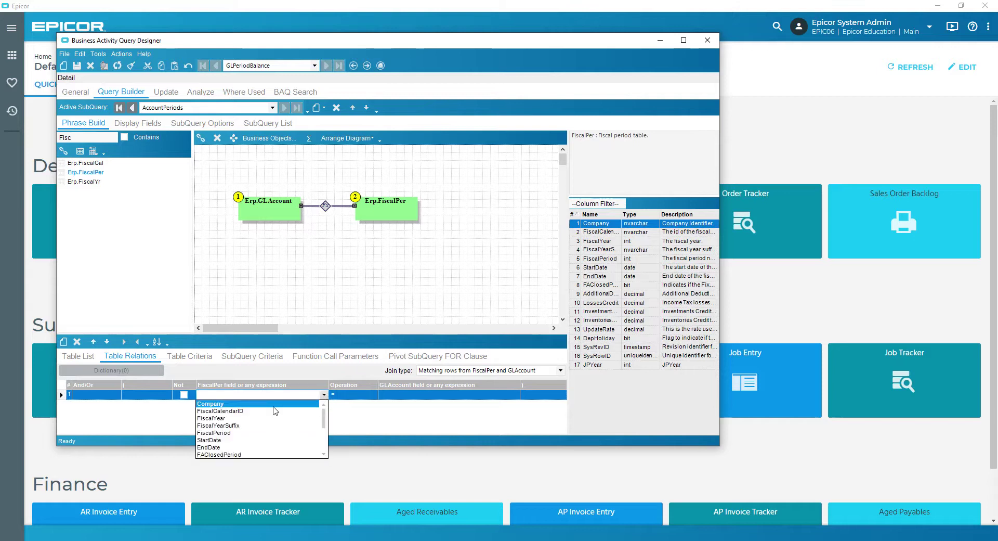
pyautogui.click(249, 404)
pyautogui.click(515, 395)
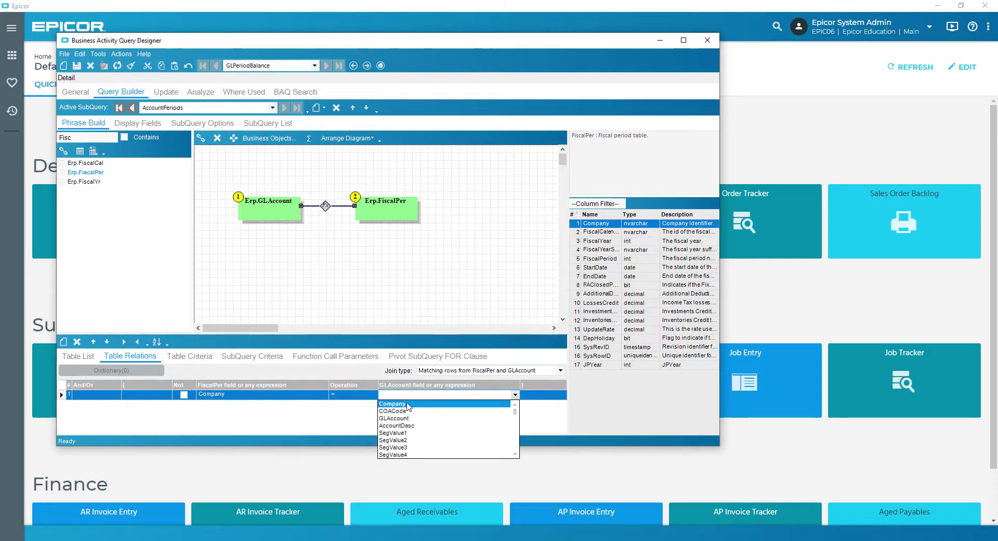
pyautogui.click(409, 404)
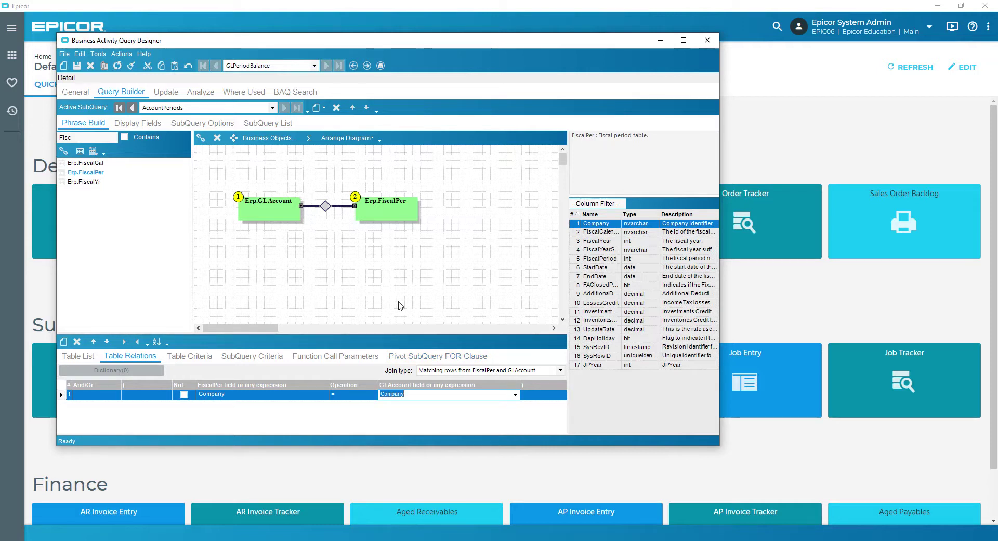
# Step: Add a GLAccount table criterion requiring the GLAccount field to equal a constant, the GL account code used in the example query
pyautogui.click(393, 221)
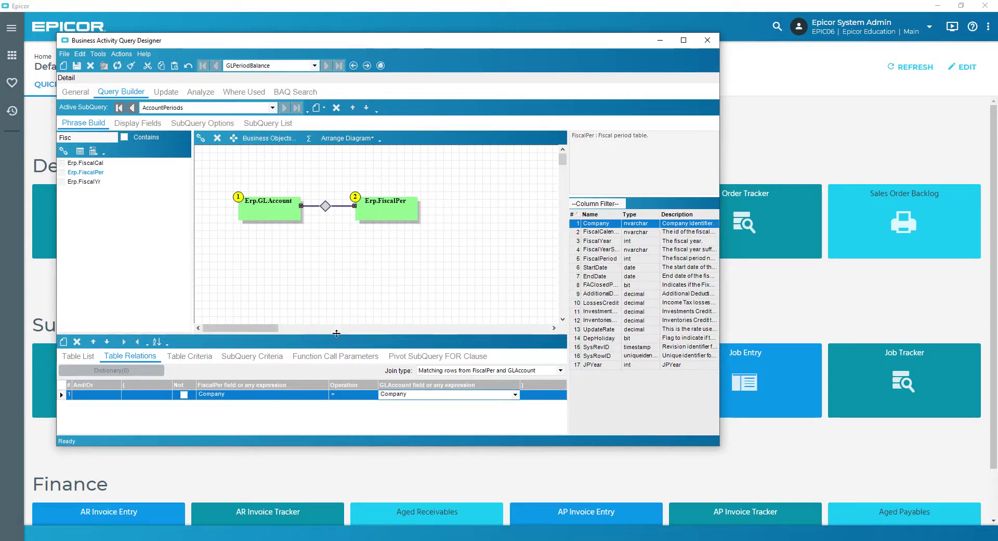
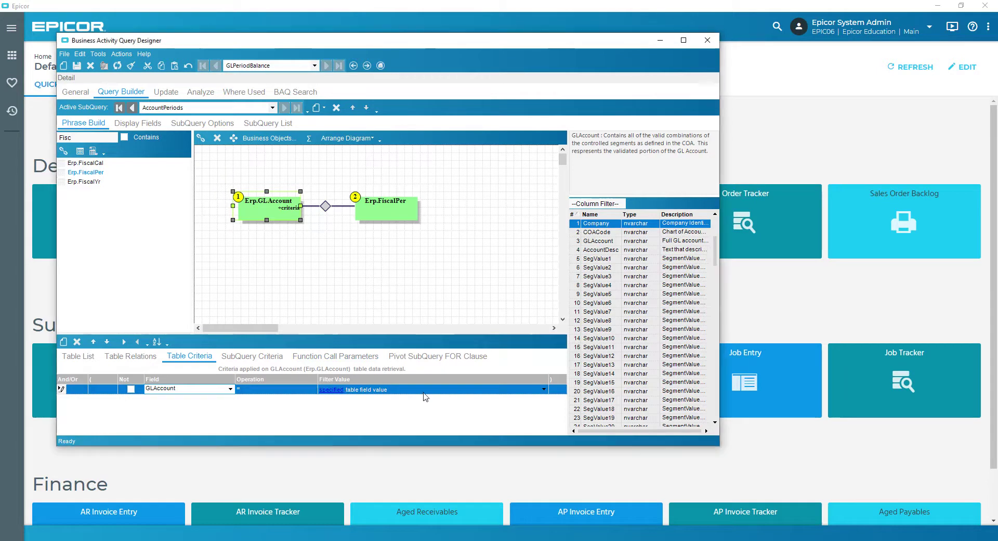
pyautogui.click(369, 408)
pyautogui.click(334, 390)
pyautogui.write('4065|00|10')
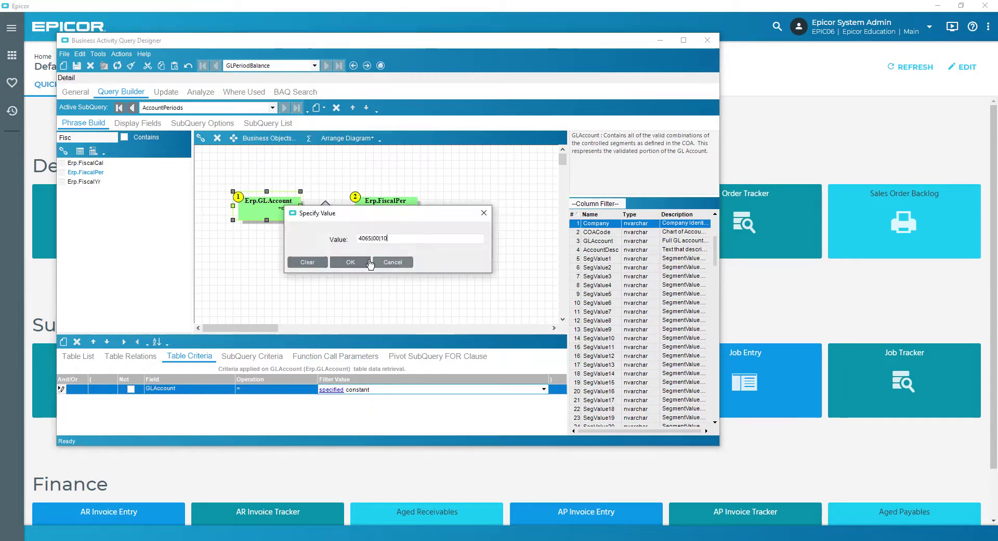
pyautogui.click(351, 261)
# Step: Add a second GLAccount table criterion requiring COACode to equal the constant Master
pyautogui.click(63, 341)
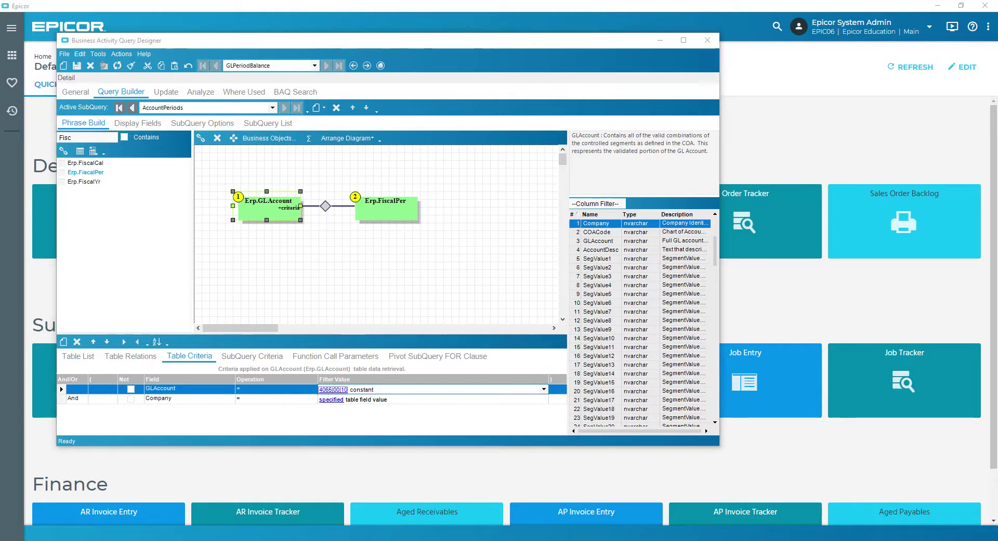
pyautogui.click(229, 399)
pyautogui.click(186, 416)
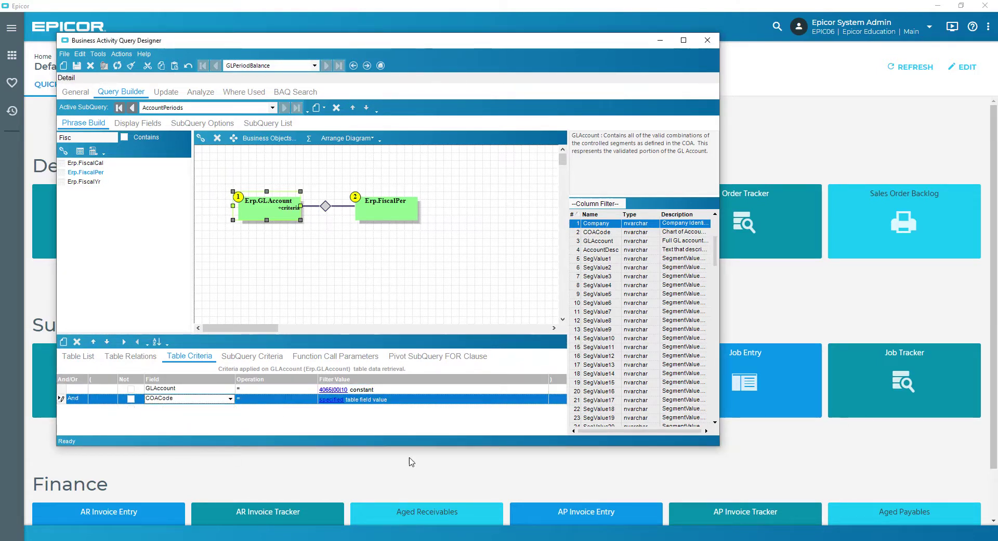
pyautogui.click(416, 400)
pyautogui.click(364, 418)
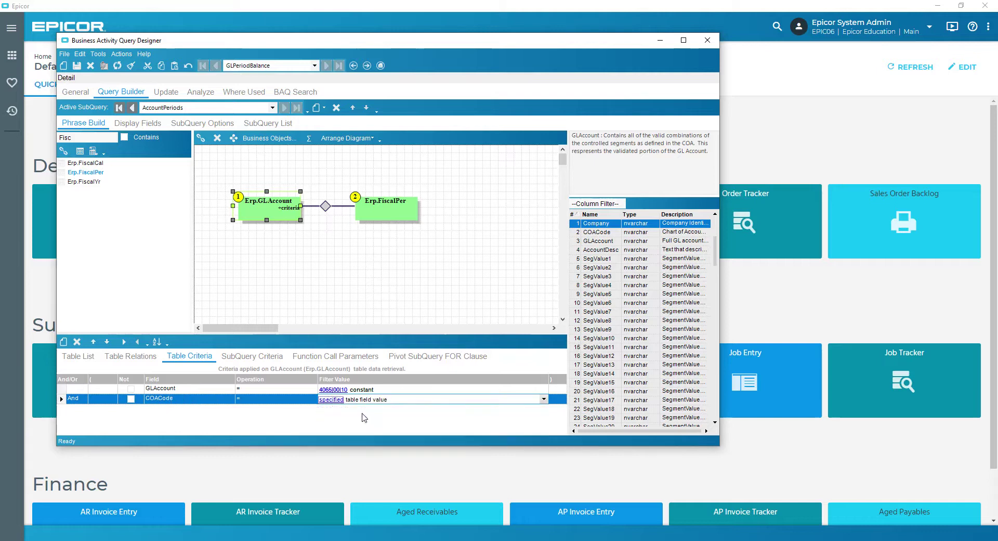
pyautogui.click(331, 400)
pyautogui.write('Master')
pyautogui.click(354, 267)
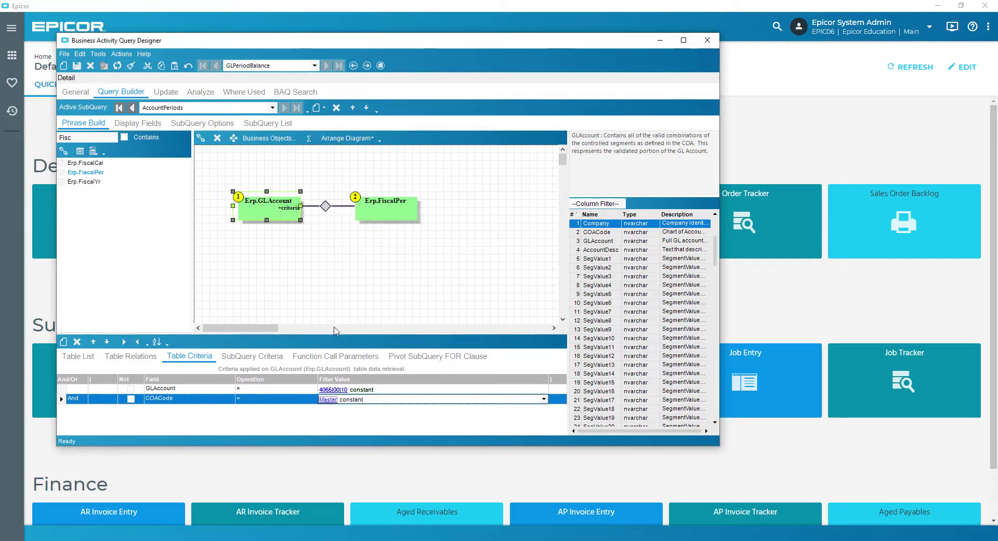
# Step: Add a FiscalPer table criterion requiring FiscalYear to equal the constant 2018
pyautogui.click(385, 213)
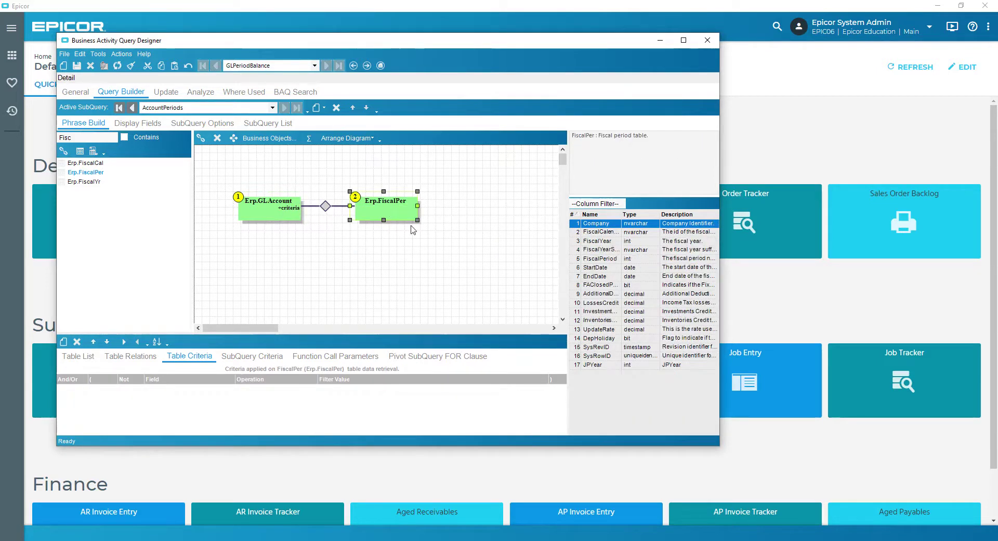
pyautogui.click(65, 343)
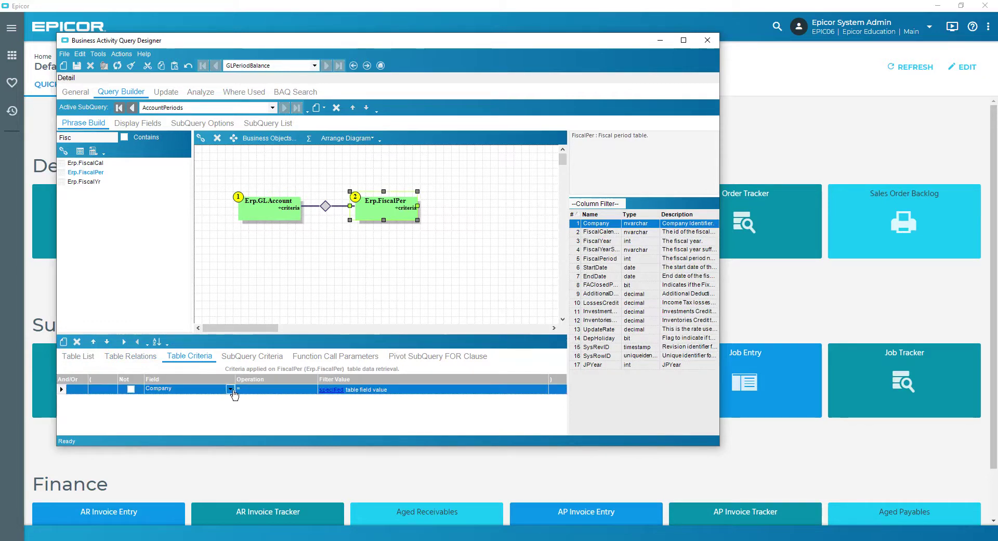
pyautogui.click(230, 389)
pyautogui.click(204, 412)
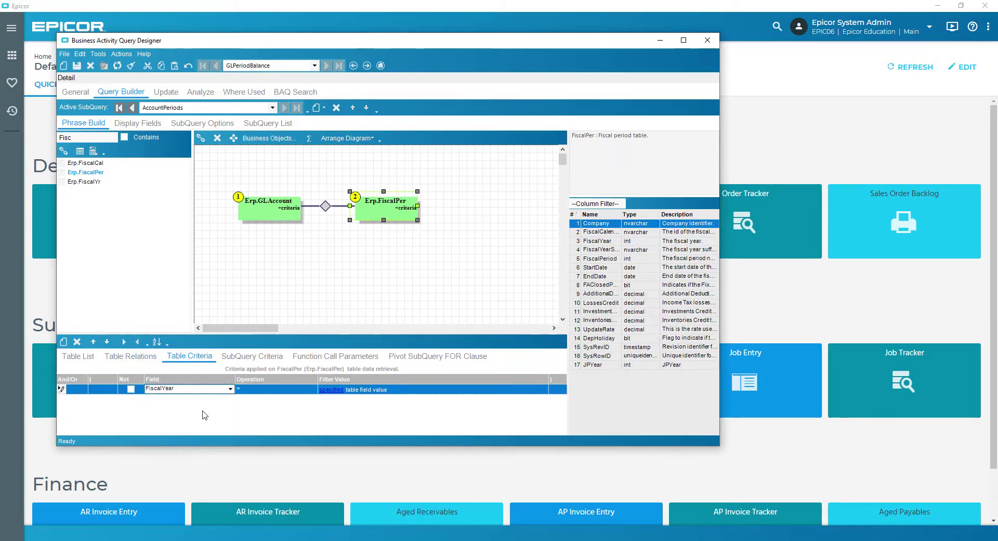
pyautogui.click(392, 390)
pyautogui.click(357, 413)
pyautogui.click(333, 391)
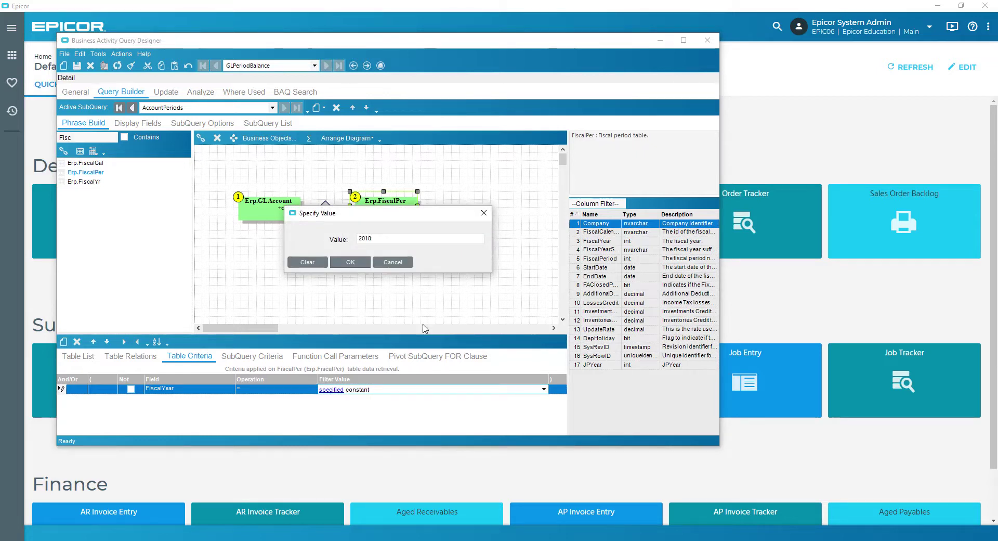
pyautogui.click(356, 260)
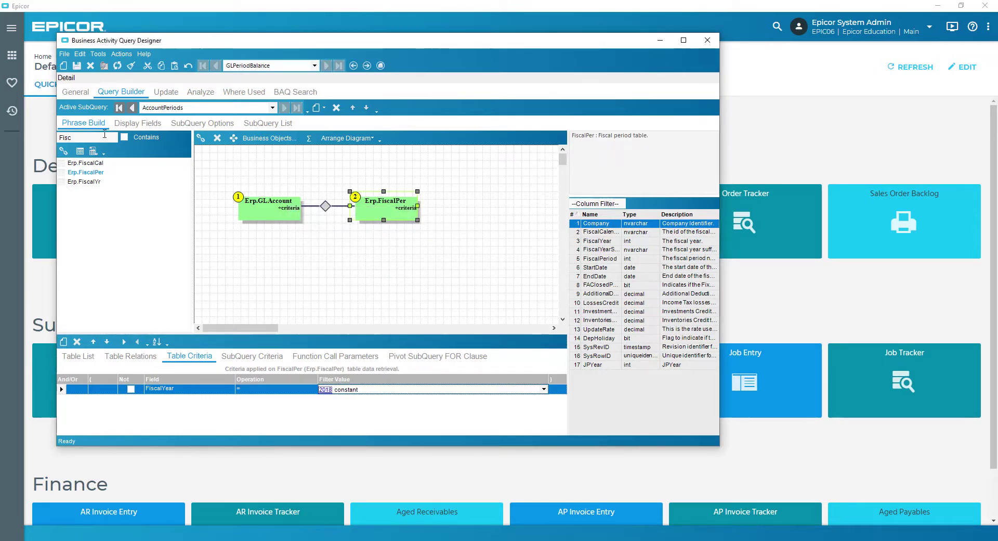
# Step: Add Company and GLAccount from GLAccount, plus FiscalYear and FiscalPeriod from FiscalPer, as display columns of the AccountPeriods subquery
pyautogui.click(128, 123)
pyautogui.click(68, 186)
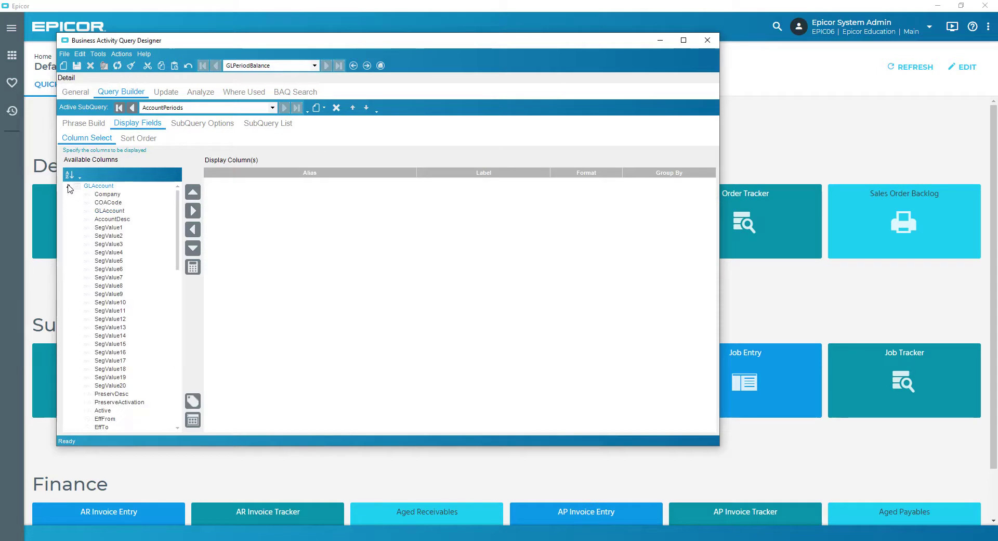
pyautogui.click(192, 211)
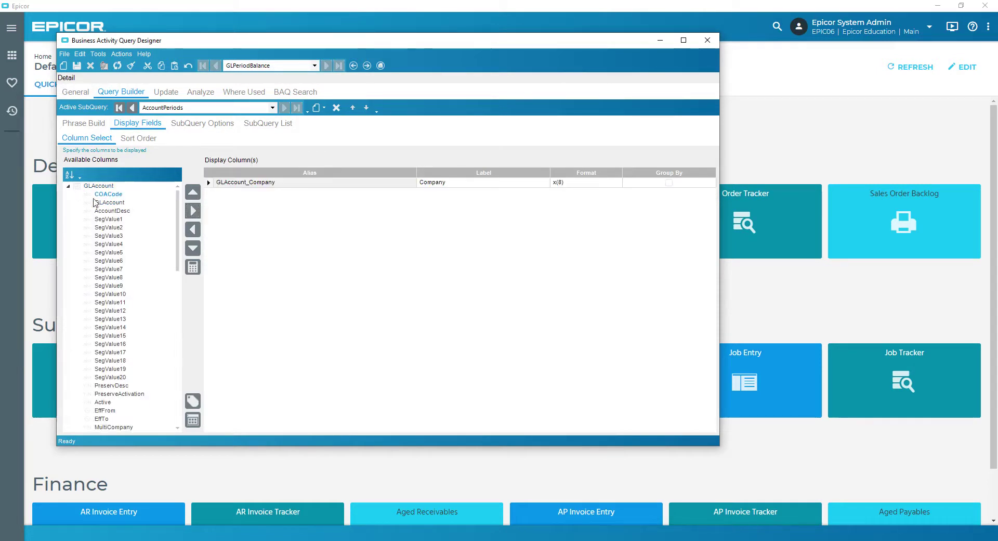
pyautogui.click(196, 211)
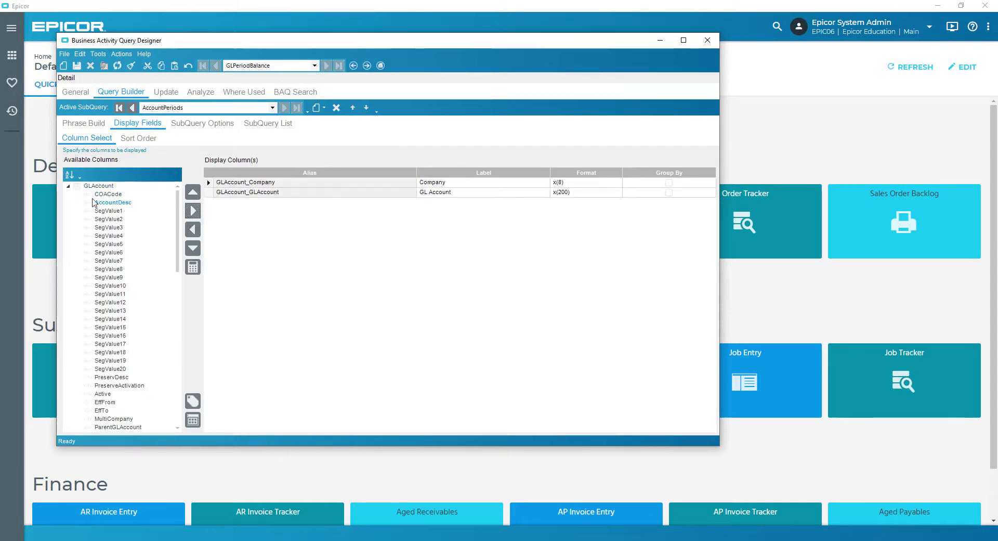
pyautogui.click(68, 186)
pyautogui.click(68, 194)
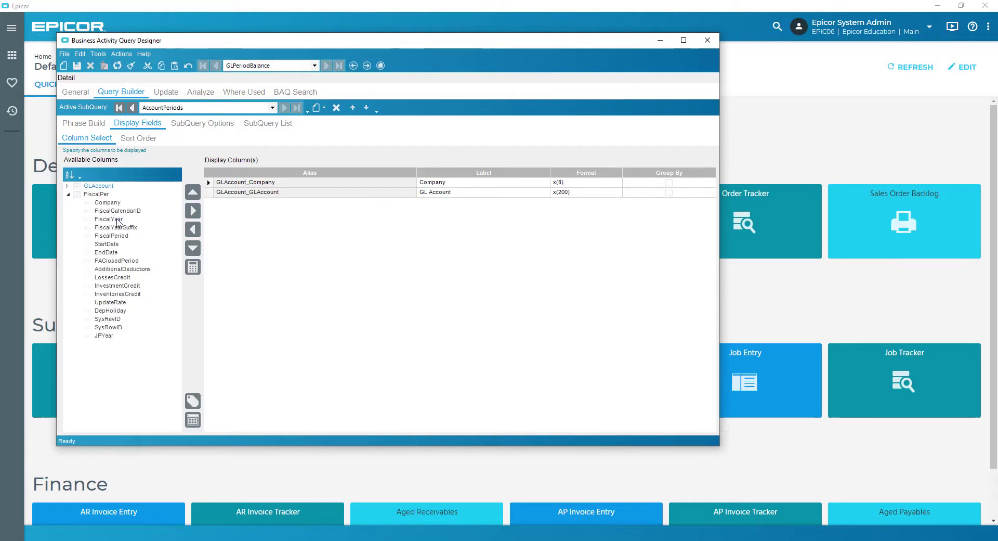
pyautogui.click(193, 210)
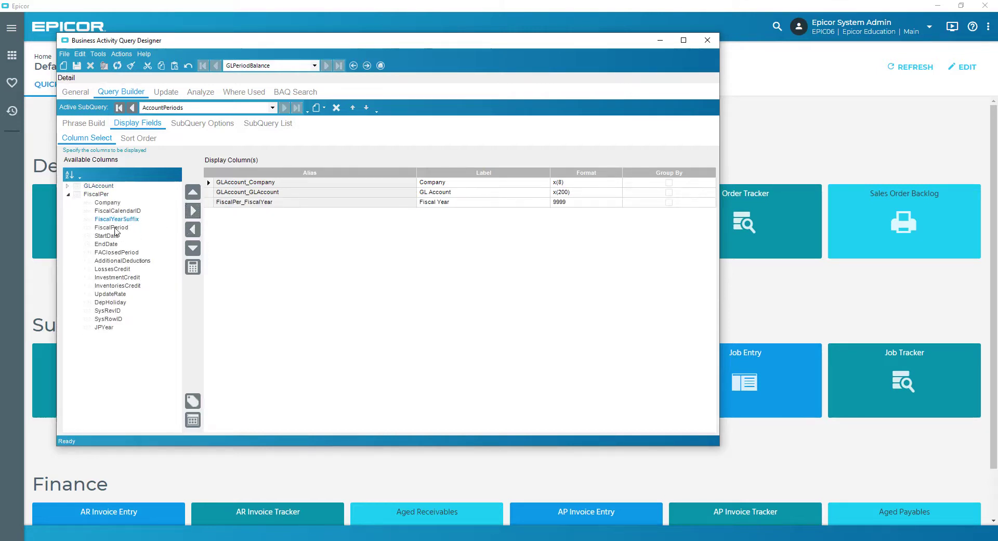
pyautogui.click(193, 210)
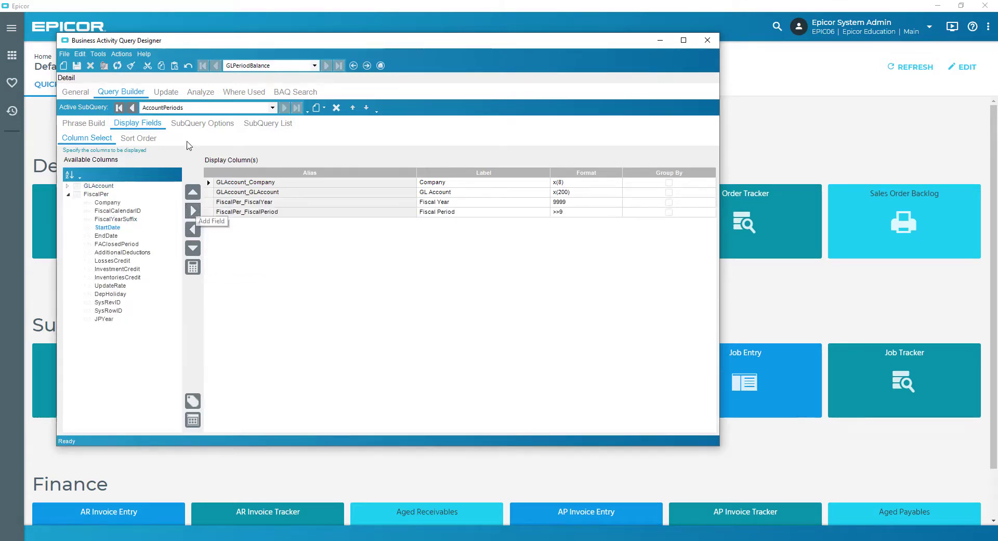
# Step: Test the query and examine the account and fiscal period rows it returns
pyautogui.click(205, 97)
pyautogui.click(124, 426)
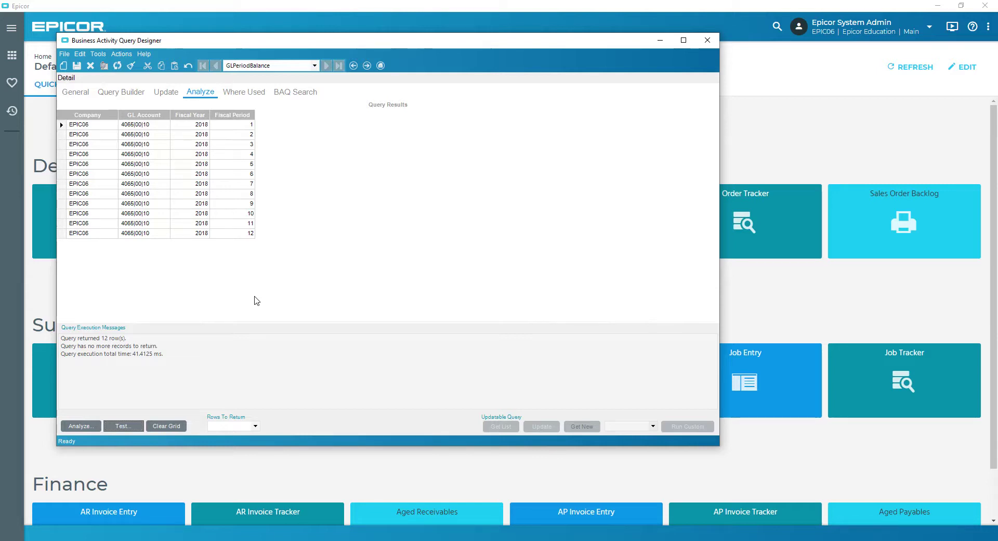
pyautogui.click(112, 94)
# Step: Switch to the Top subquery and set its type to TopLevel
pyautogui.click(88, 126)
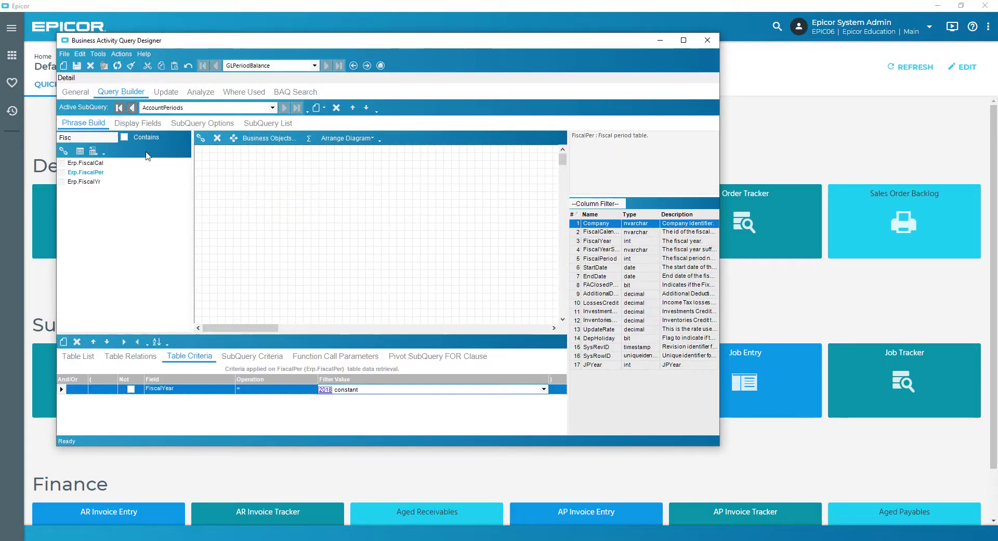
pyautogui.click(79, 152)
pyautogui.click(80, 152)
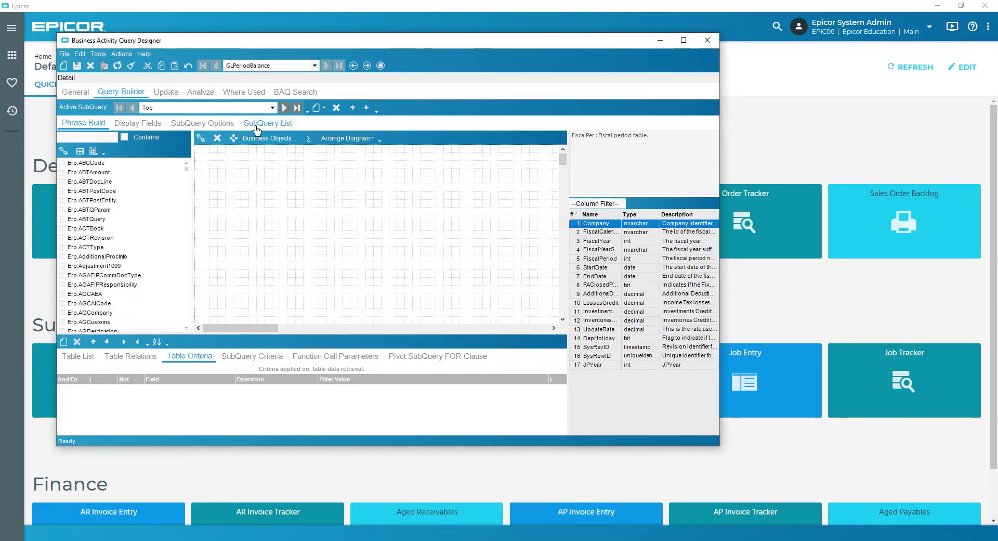
pyautogui.click(214, 127)
pyautogui.click(254, 163)
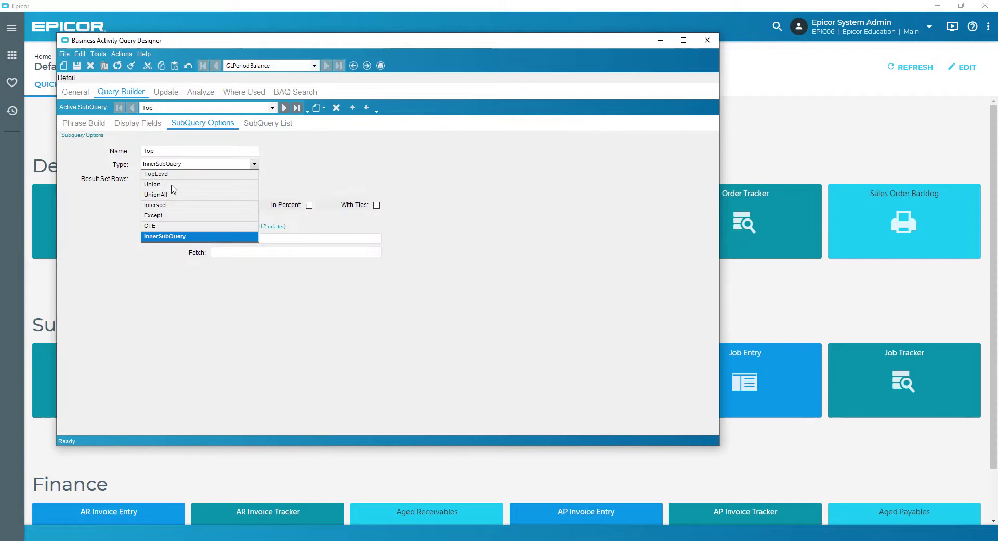
pyautogui.click(180, 177)
# Step: Switch to the AccountPeriods subquery and set its type to InnerSubQuery
pyautogui.click(284, 108)
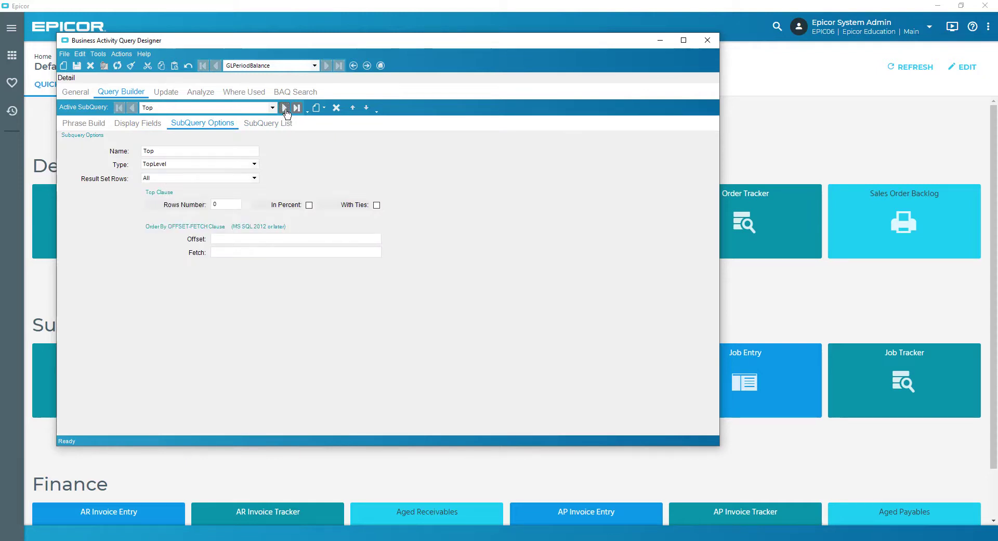
pyautogui.click(251, 165)
pyautogui.click(162, 238)
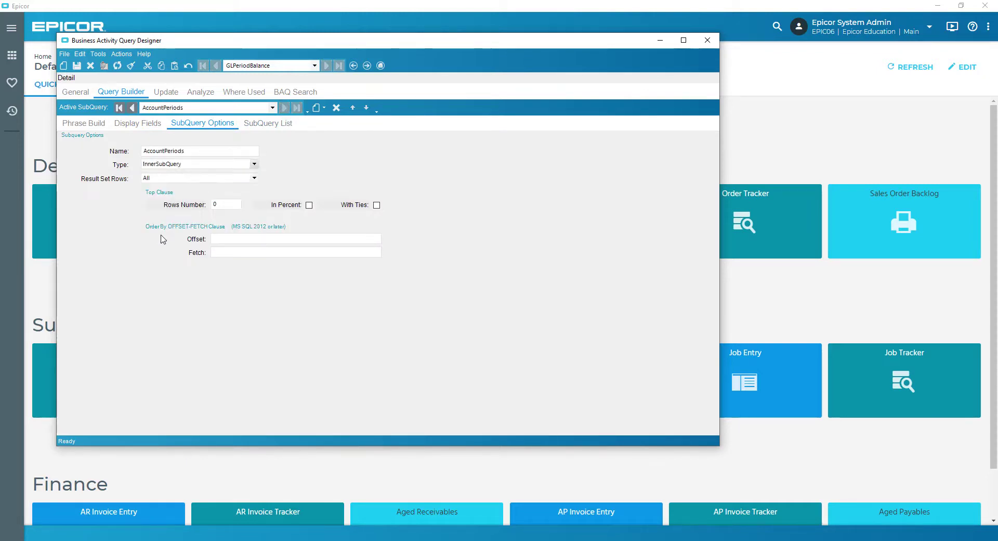
# Step: Return to the Top subquery and place the AccountPeriods subquery in its diagram
pyautogui.click(121, 109)
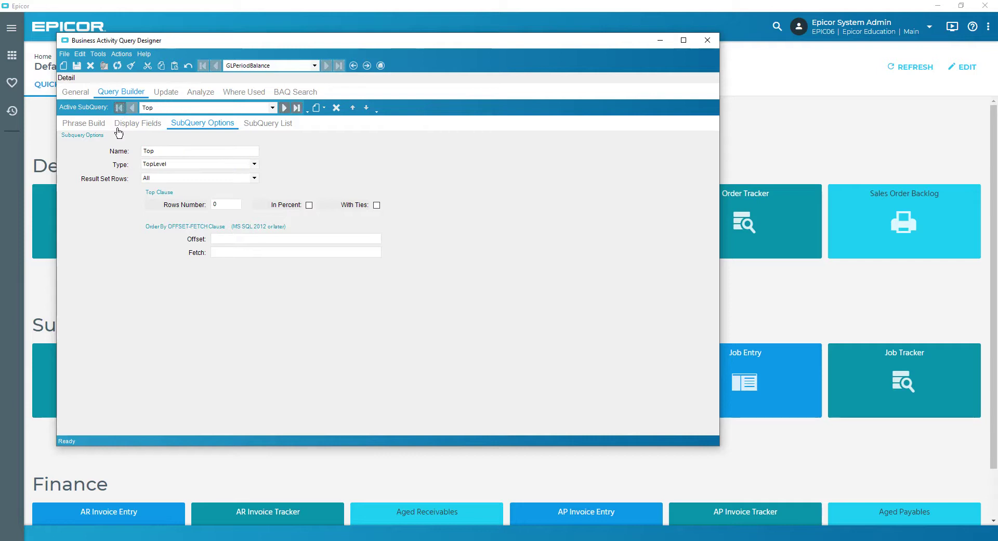
pyautogui.click(81, 123)
pyautogui.click(79, 150)
pyautogui.click(85, 163)
pyautogui.moveTo(82, 166); pyautogui.dragTo(289, 219)
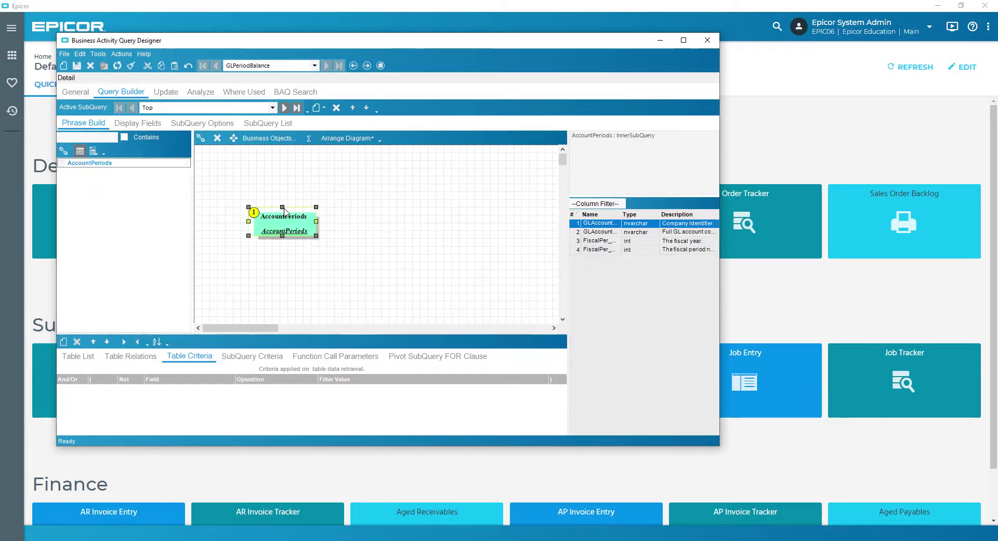
# Step: Add GLAccount_GLAccount, FiscalPer_FiscalYear and FiscalPer_FiscalPeriod from AccountPeriods as display columns of the Top subquery
pyautogui.click(137, 124)
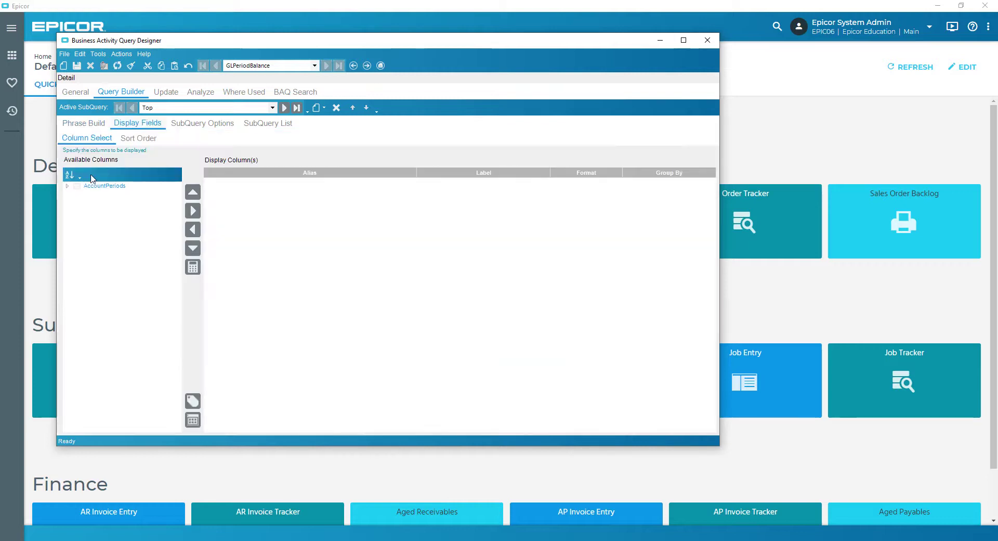
pyautogui.click(69, 186)
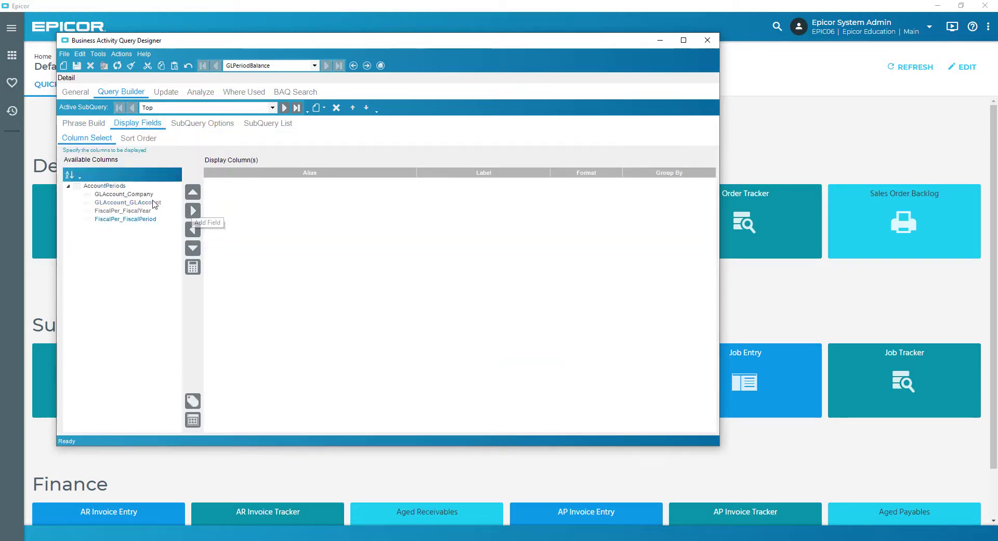
pyautogui.click(192, 210)
pyautogui.click(193, 211)
pyautogui.click(192, 211)
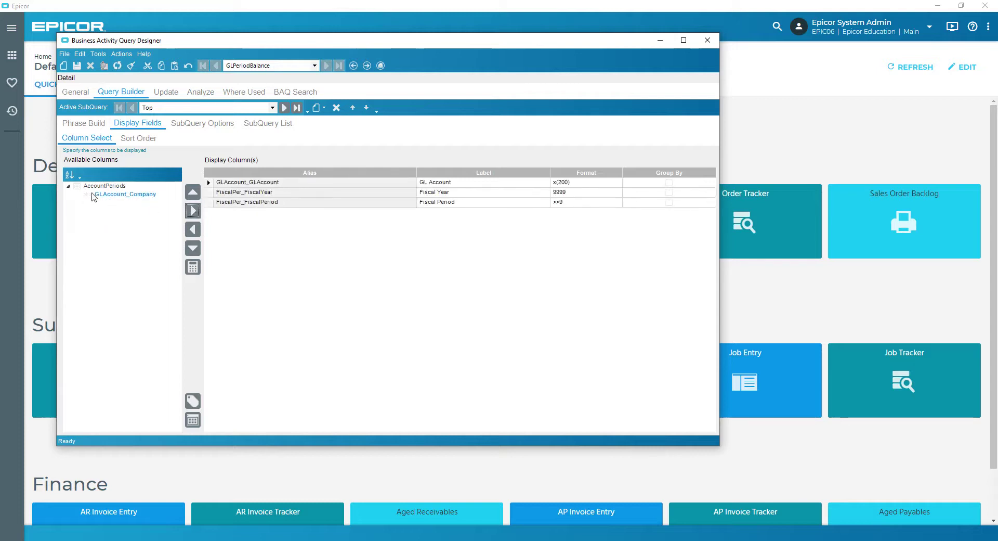
pyautogui.click(69, 186)
# Step: Filter the table list for GLper, add Erp.GLPeriodBal to the Top diagram and join it with AccountPeriods on the same level
pyautogui.click(83, 123)
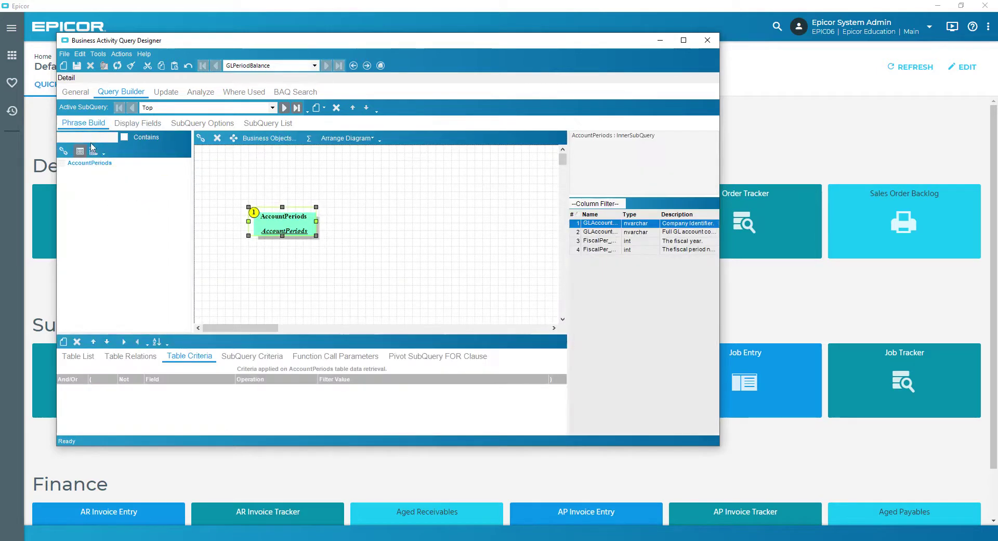
pyautogui.click(67, 137)
pyautogui.press('BackSpace')
pyautogui.press('BackSpace')
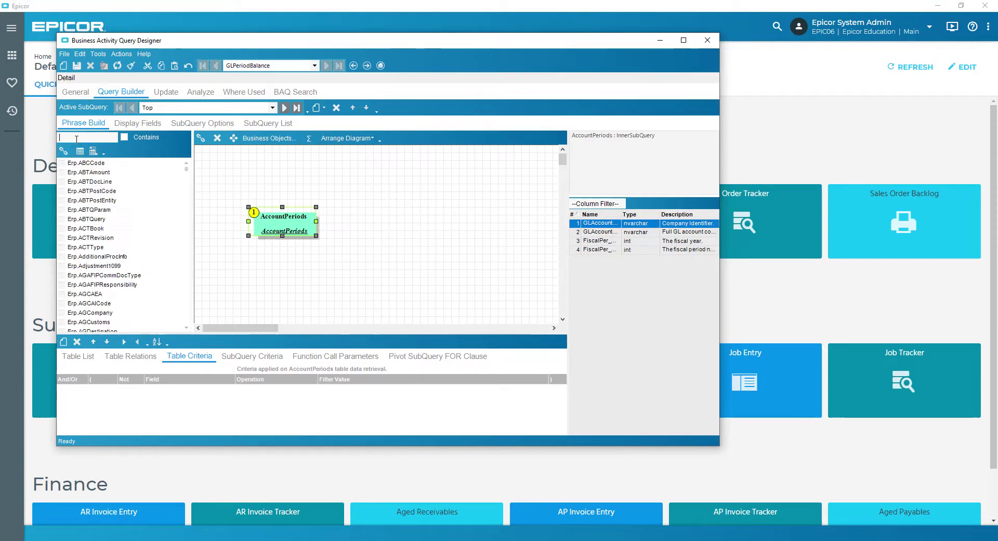
pyautogui.write('GLper')
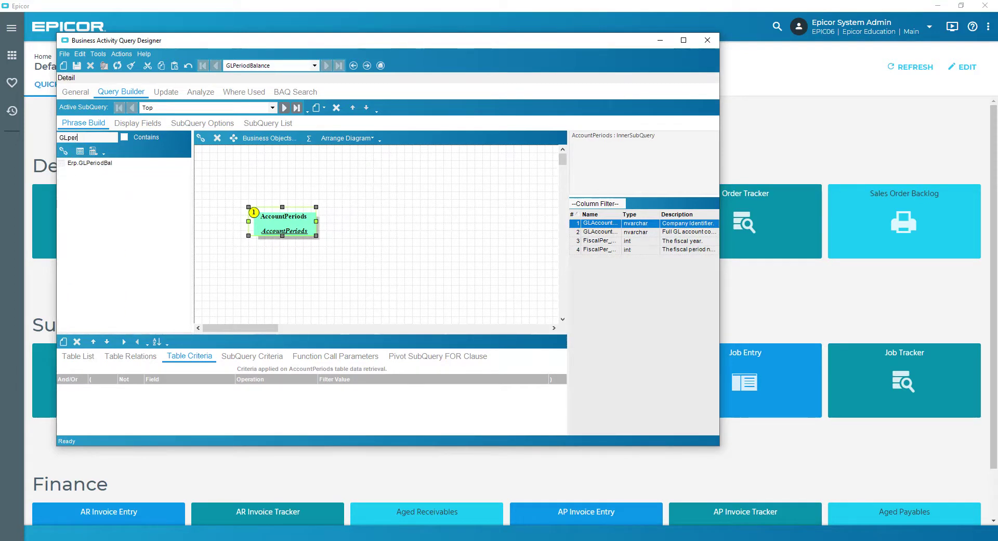
pyautogui.moveTo(91, 163); pyautogui.dragTo(483, 232)
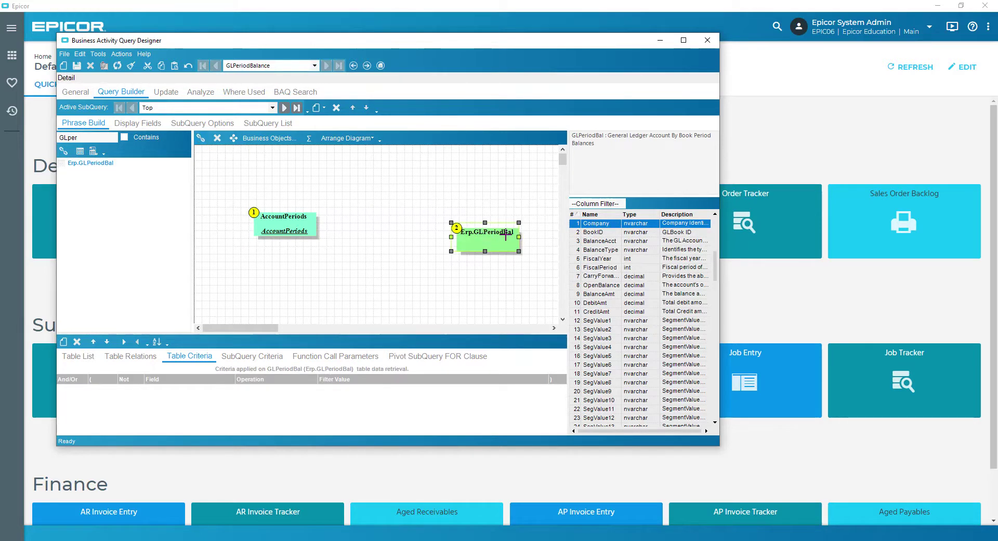
pyautogui.moveTo(453, 236); pyautogui.dragTo(429, 220)
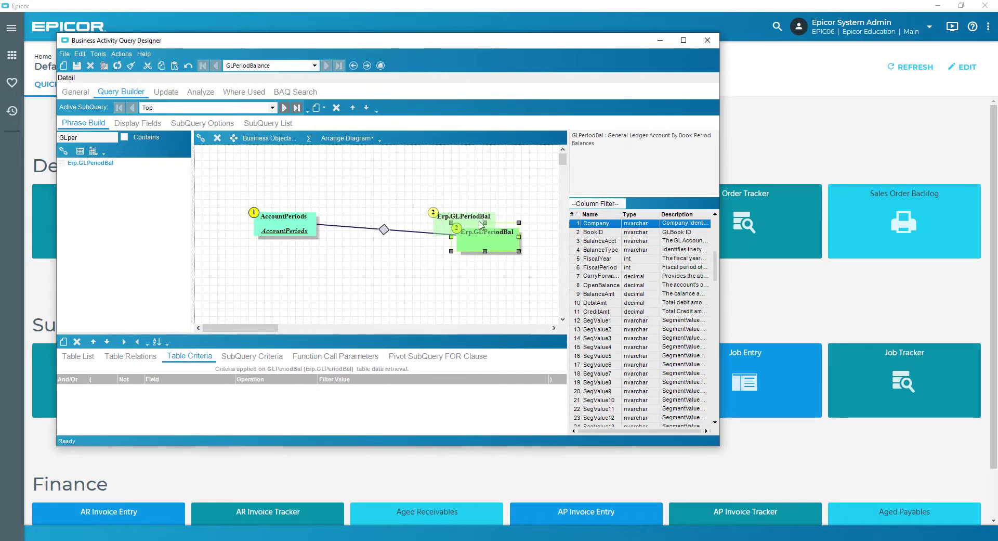
# Step: Add a GLPeriodBal table criterion requiring BookID to equal the constant Main
pyautogui.click(64, 342)
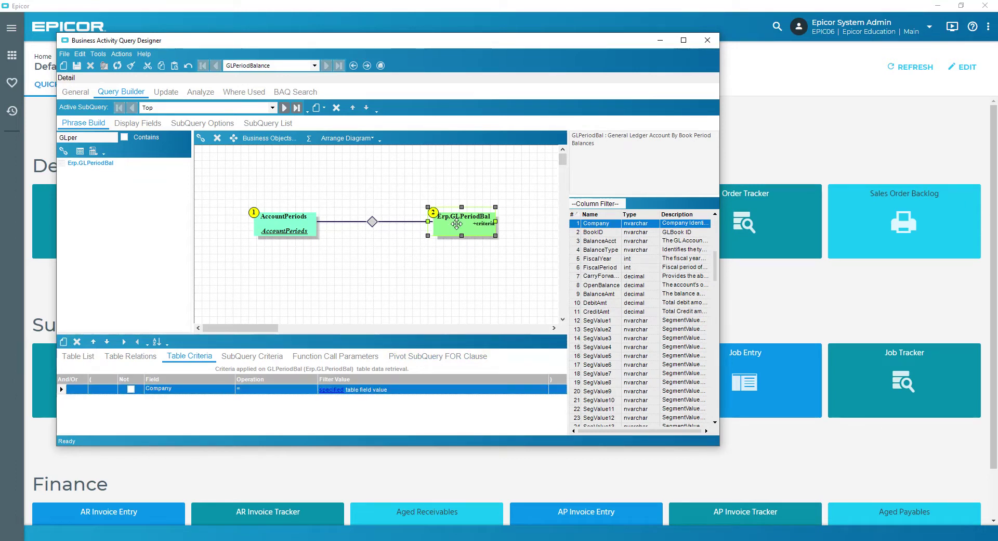
pyautogui.click(230, 390)
pyautogui.click(192, 408)
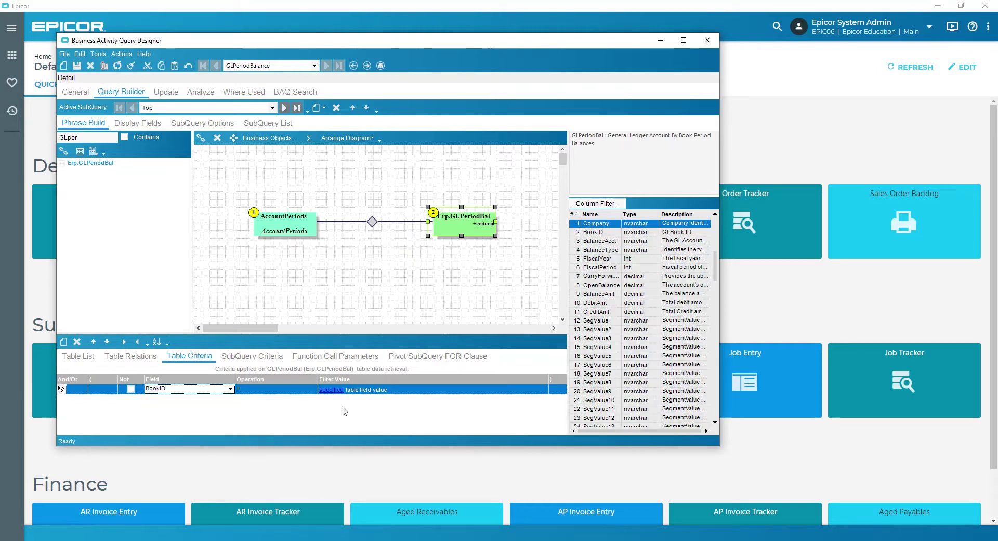
pyautogui.click(414, 390)
pyautogui.click(381, 407)
pyautogui.click(331, 389)
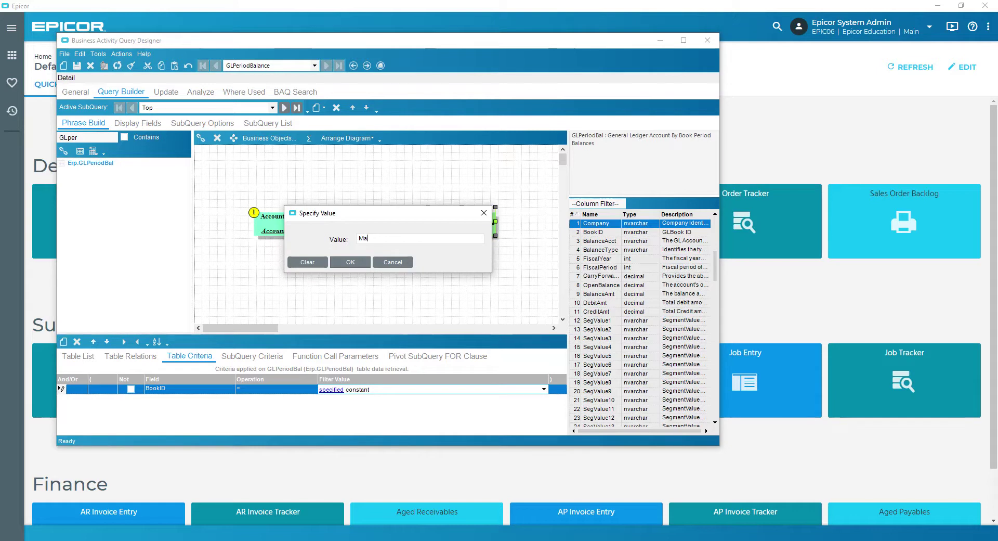
pyautogui.click(354, 262)
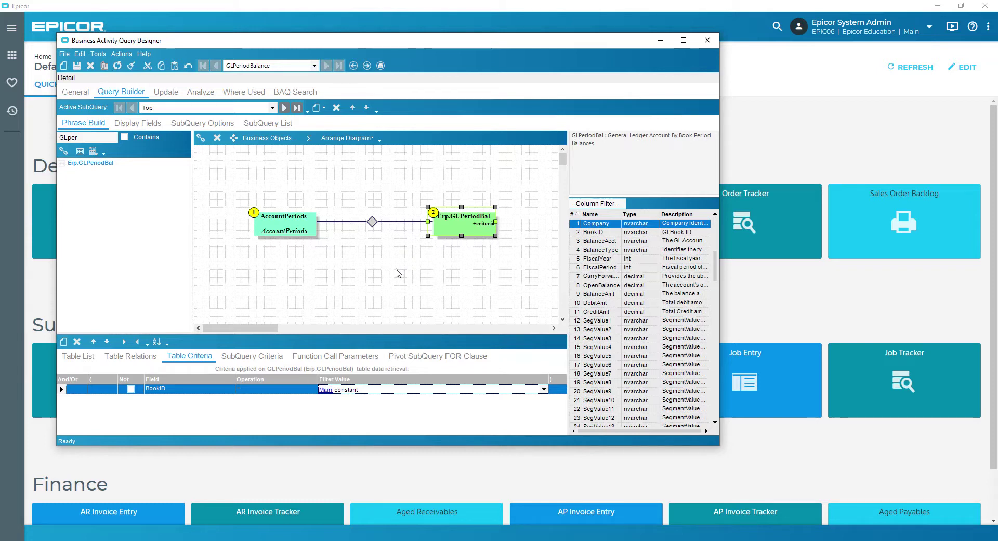
# Step: Add a table relation between GLPeriodBal and AccountPeriods matching Company to GLAccount_Company
pyautogui.click(368, 256)
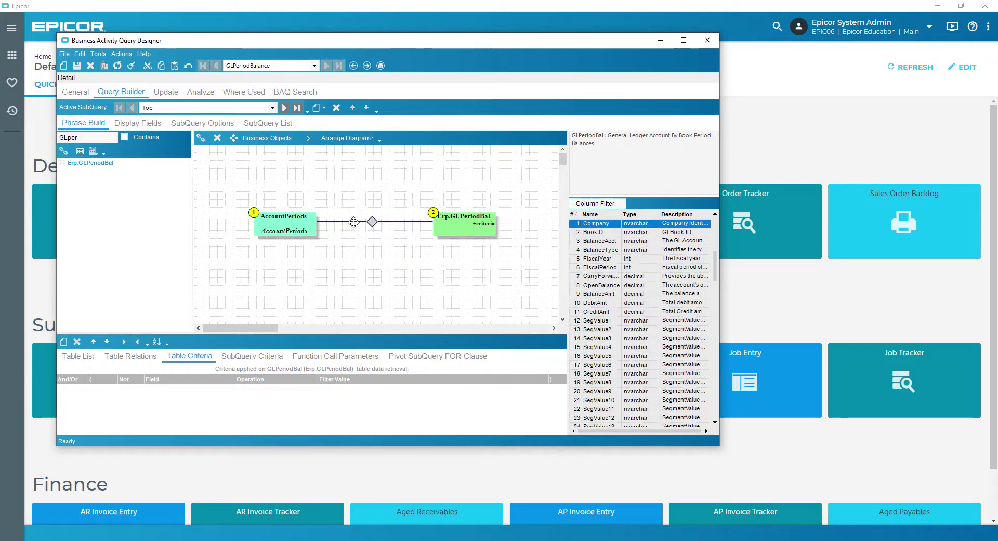
pyautogui.click(474, 225)
pyautogui.click(372, 221)
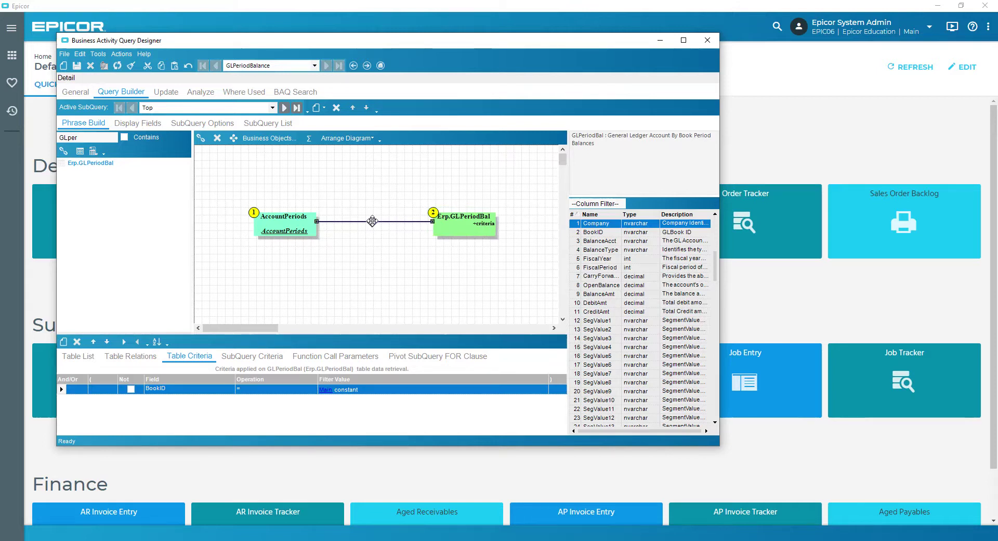
pyautogui.click(64, 341)
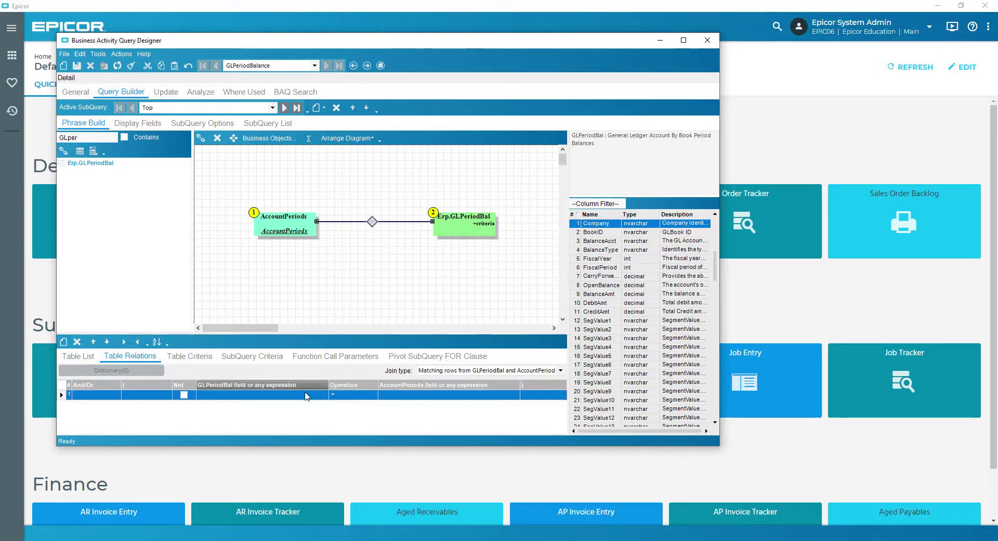
pyautogui.click(324, 397)
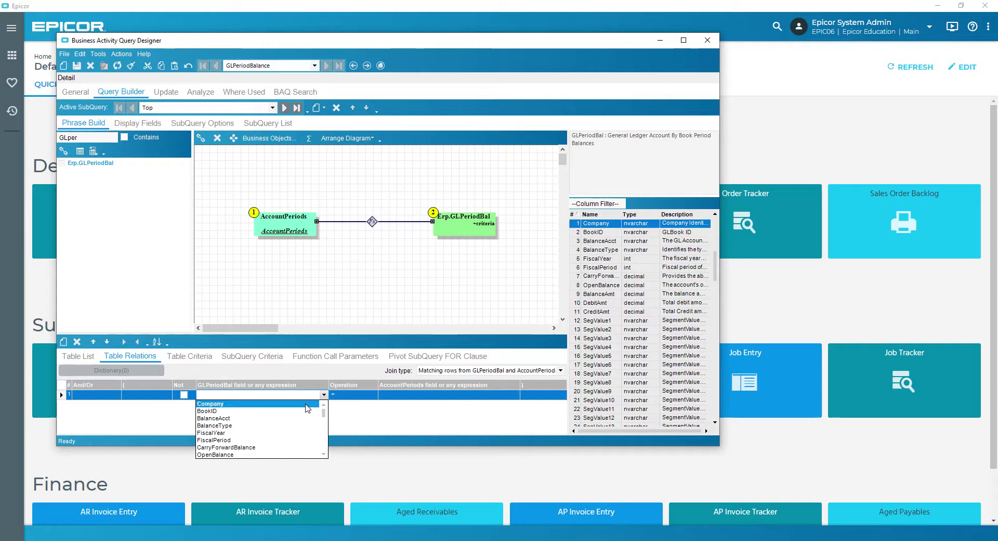
pyautogui.click(213, 404)
pyautogui.click(511, 397)
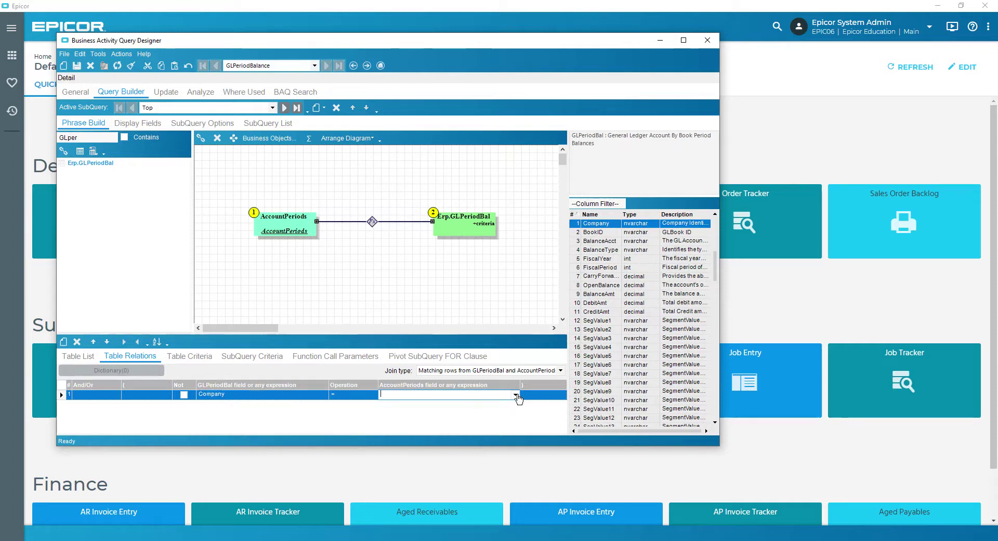
pyautogui.click(516, 394)
pyautogui.click(462, 404)
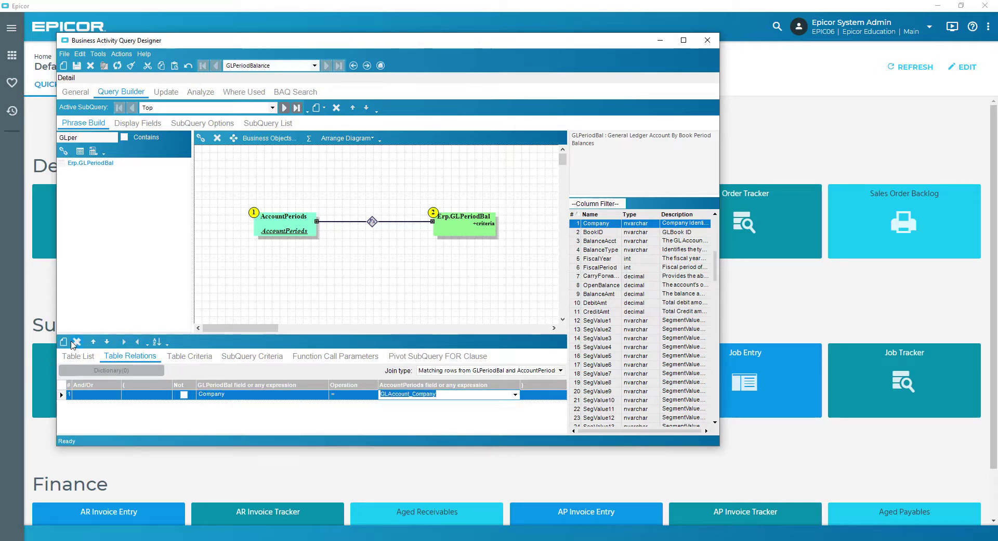
# Step: Add a second relation condition matching GLPeriodBal BalanceAcct to GLAccount_GLAccount from AccountPeriods
pyautogui.click(329, 409)
pyautogui.click(324, 404)
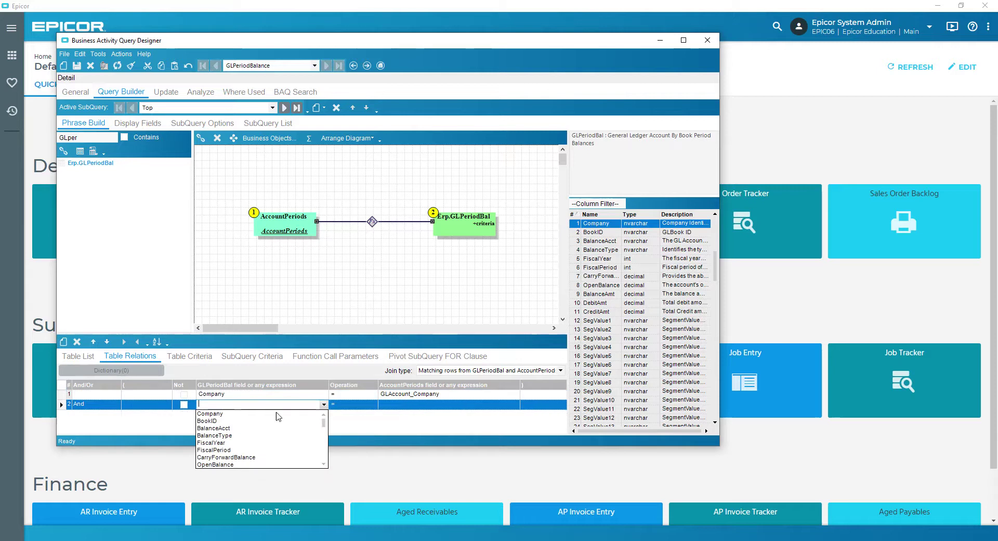
pyautogui.click(244, 428)
pyautogui.click(515, 404)
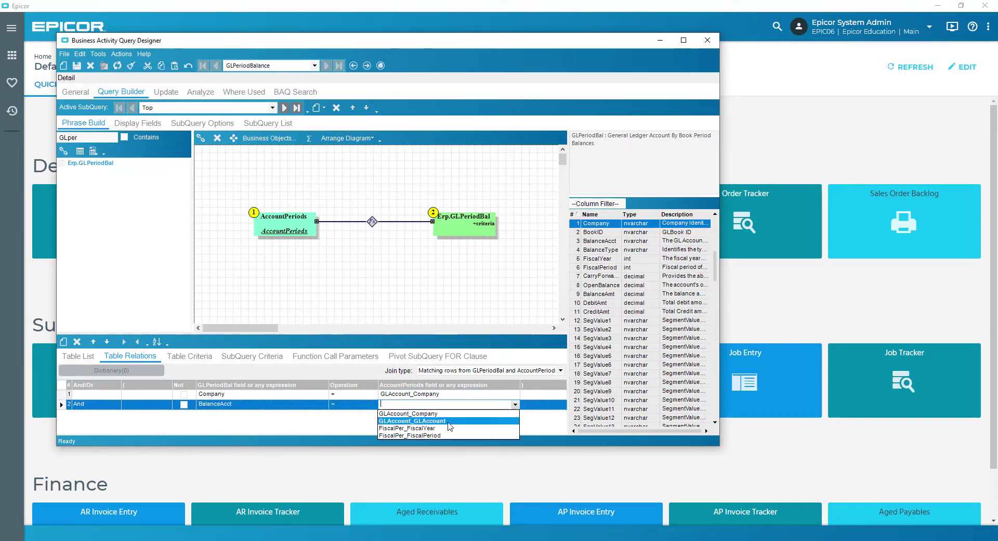
pyautogui.click(450, 420)
# Step: Add a third relation condition matching GLPeriodBal FiscalYear to FiscalPer_FiscalYear from AccountPeriods
pyautogui.click(63, 341)
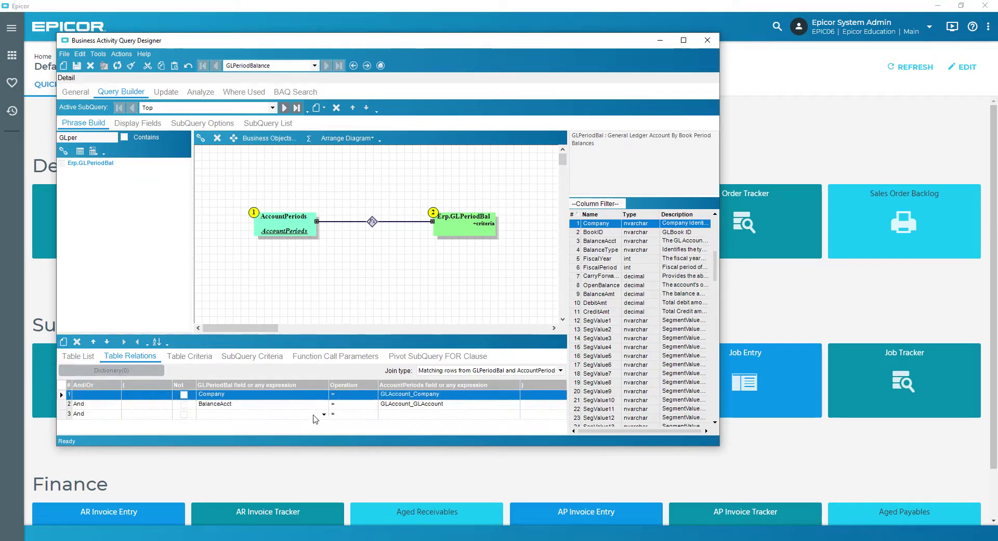
pyautogui.click(323, 414)
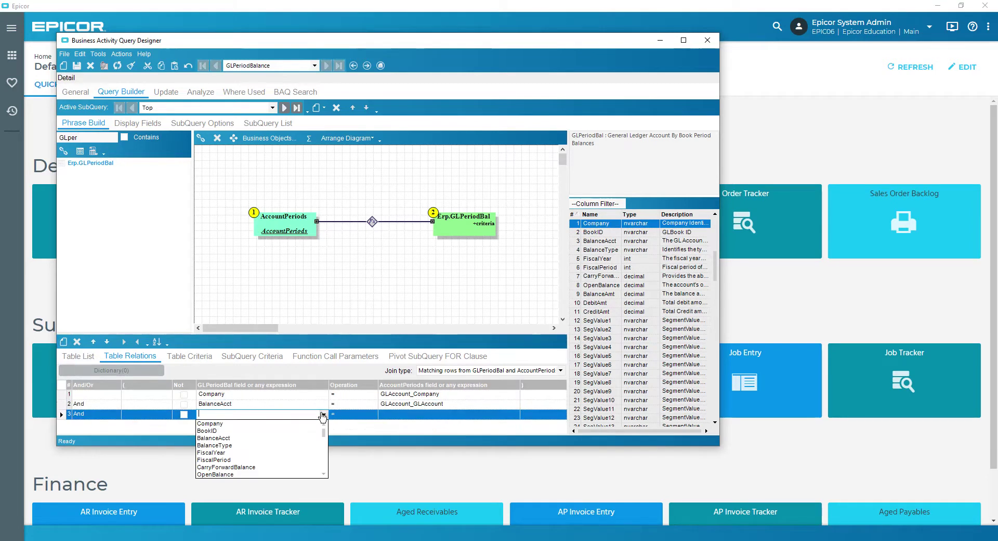
pyautogui.click(236, 453)
pyautogui.click(507, 416)
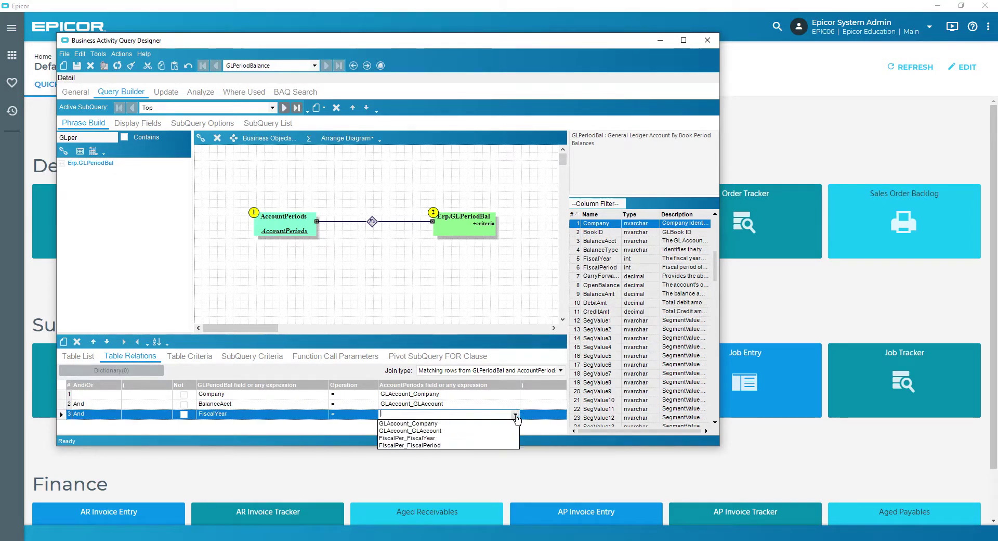
pyautogui.click(416, 439)
# Step: Add a fourth relation condition matching GLPeriodBal FiscalPeriod to FiscalPer_FiscalPeriod from AccountPeriods
pyautogui.click(63, 341)
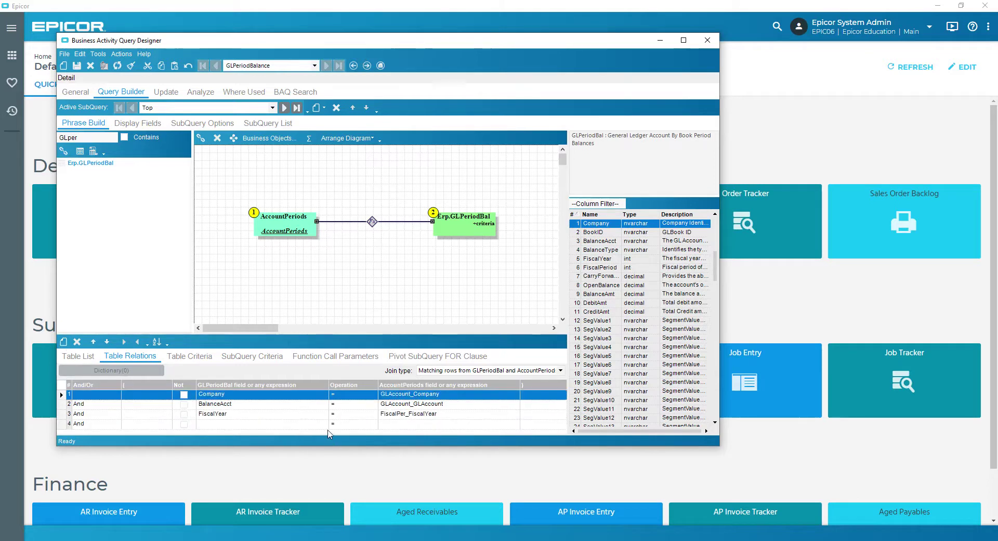
pyautogui.click(324, 424)
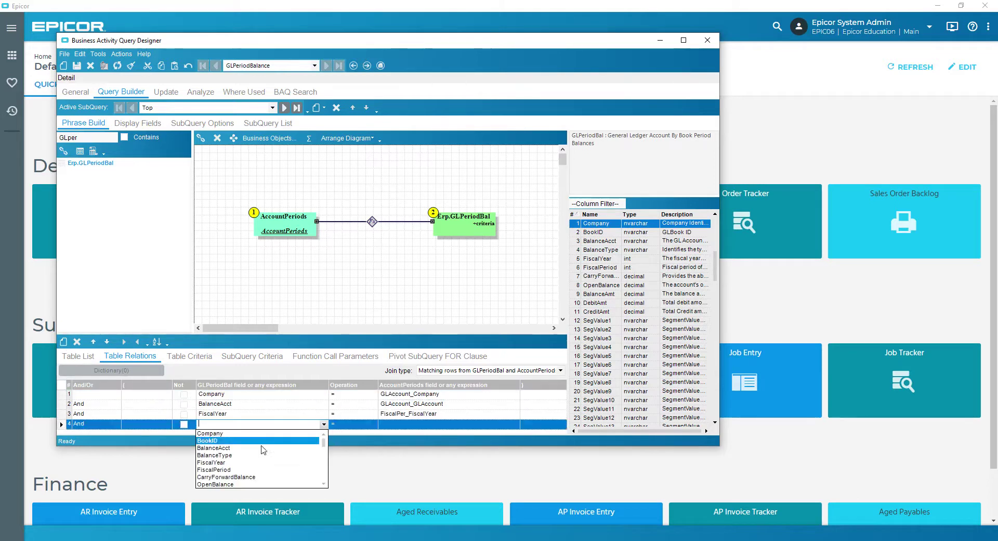
pyautogui.click(242, 470)
pyautogui.click(514, 424)
pyautogui.click(433, 455)
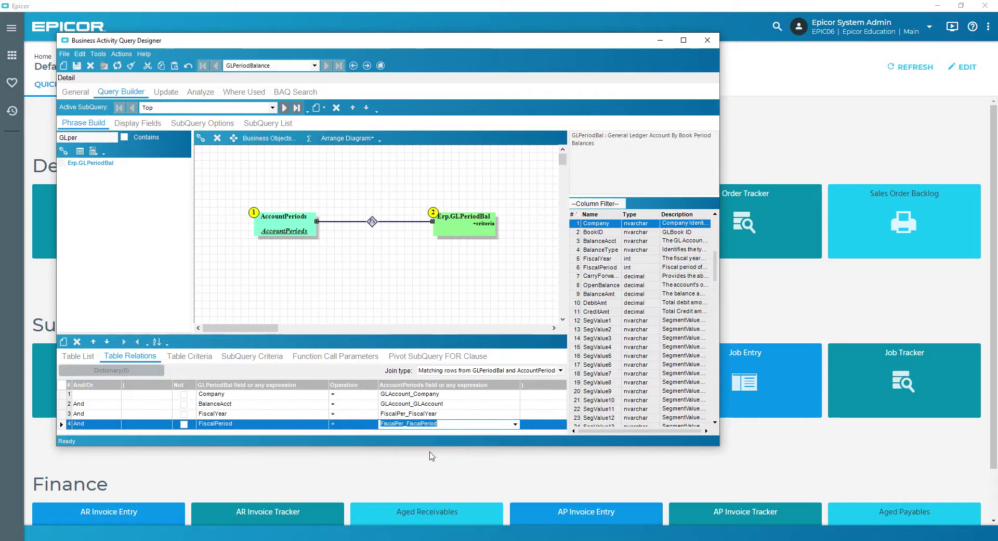
# Step: Set the join type between AccountPeriods and GLPeriodBal to All rows from AccountPeriods
pyautogui.click(372, 222)
pyautogui.click(561, 370)
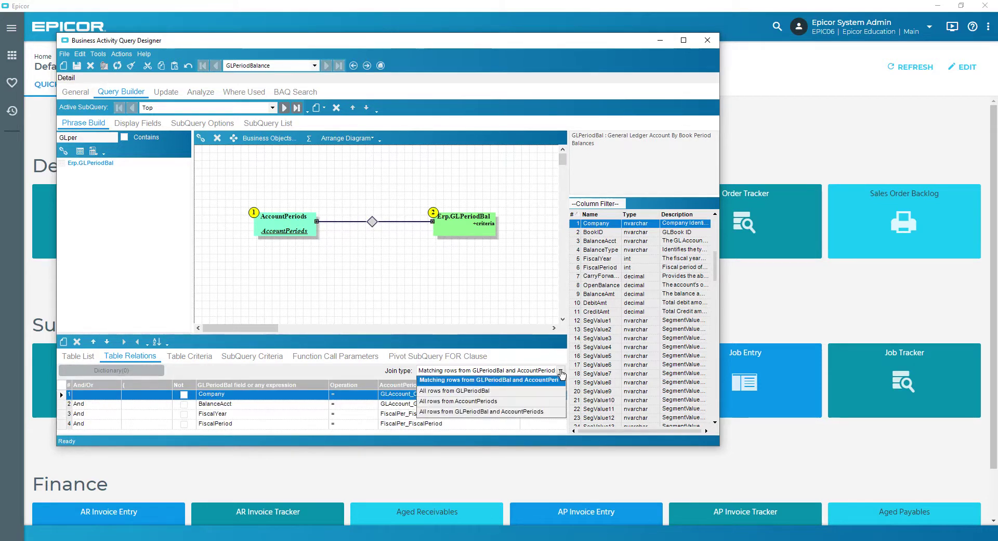
pyautogui.click(464, 401)
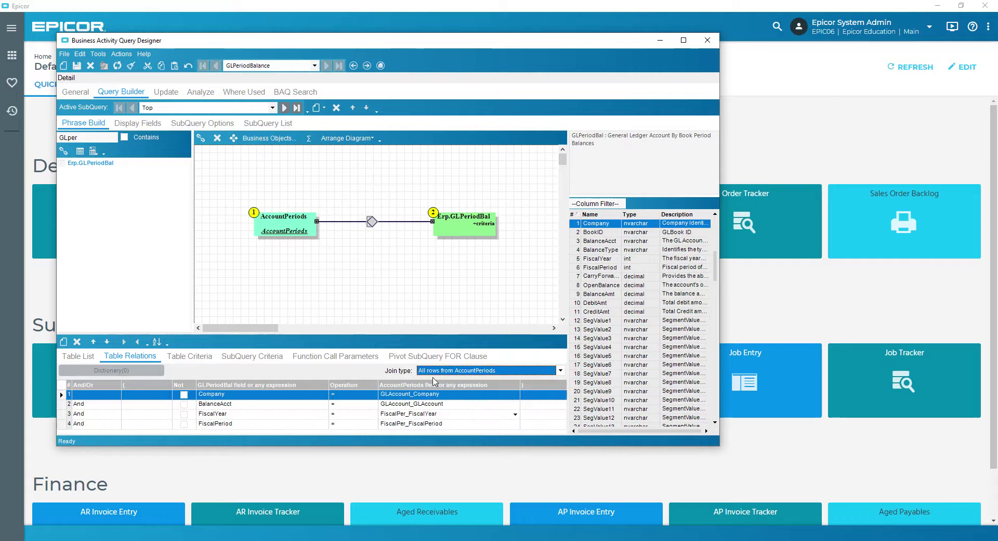
# Step: Create a calculated display field named Balance with the decimal data type in the Top subquery
pyautogui.click(146, 127)
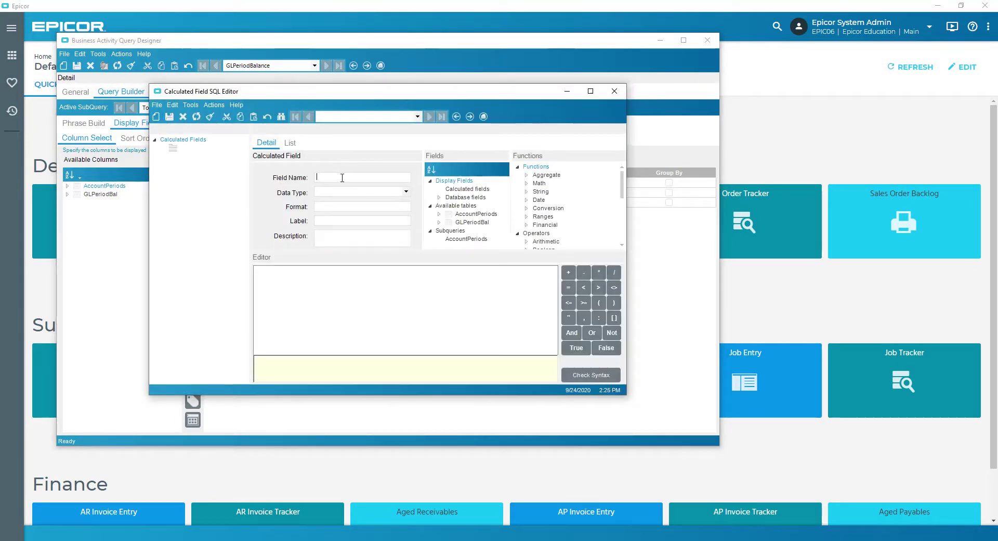
pyautogui.write('Balance')
pyautogui.press('Tab')
pyautogui.write('dec')
# Step: Enter the Balance expression isnull(GLPeriodBal.BalanceAmt,0) and close the calculated field editor
pyautogui.click(319, 279)
pyautogui.write('isnull(')
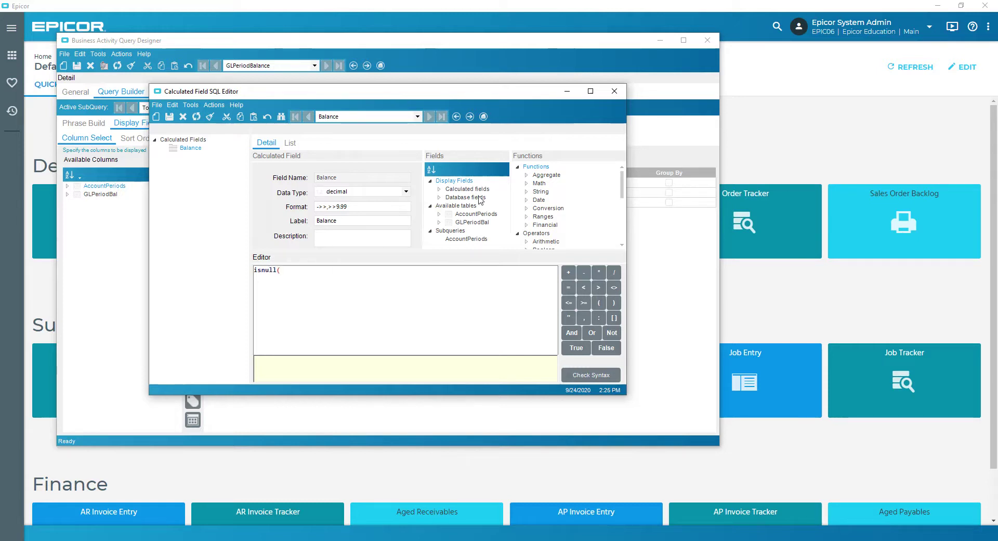
pyautogui.click(439, 222)
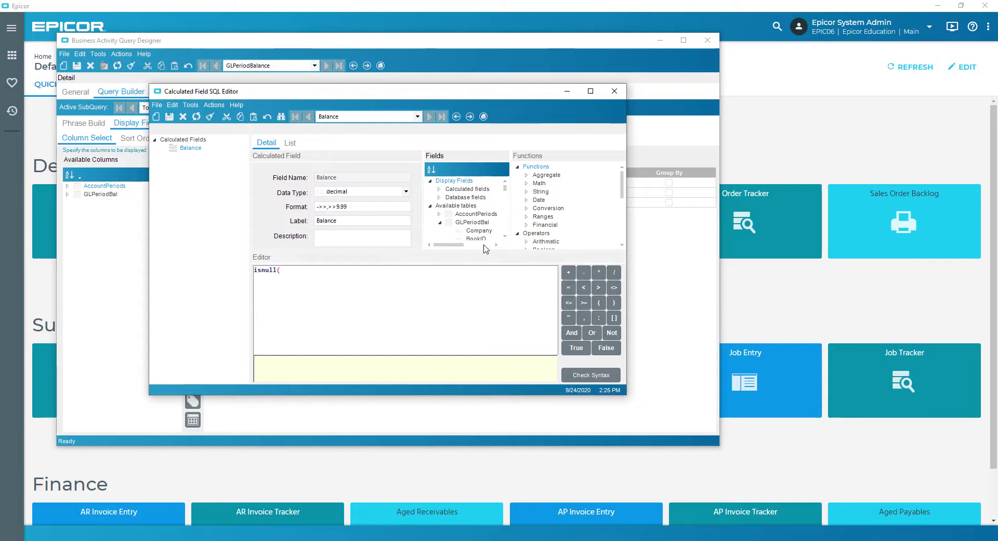
pyautogui.scroll(-7, 504, 239)
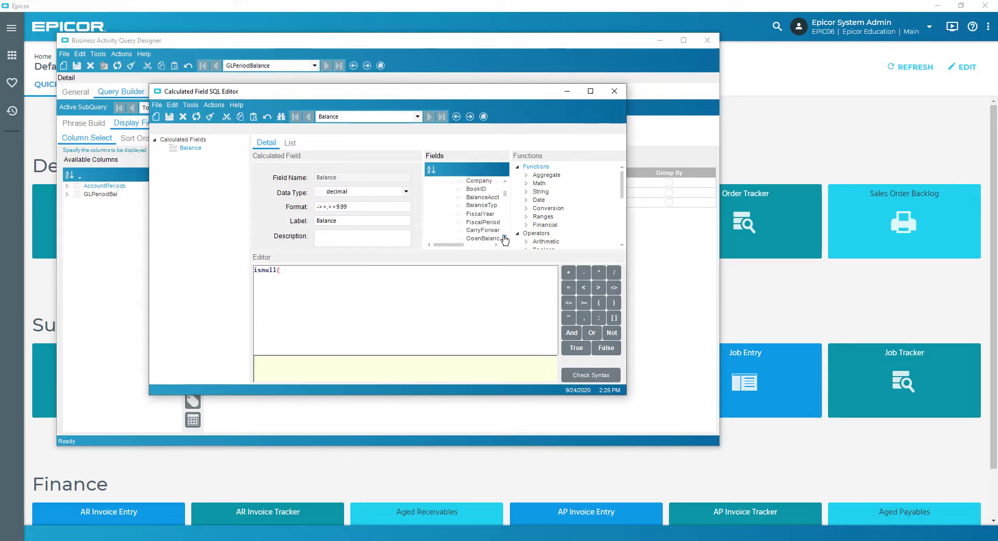
pyautogui.click(505, 236)
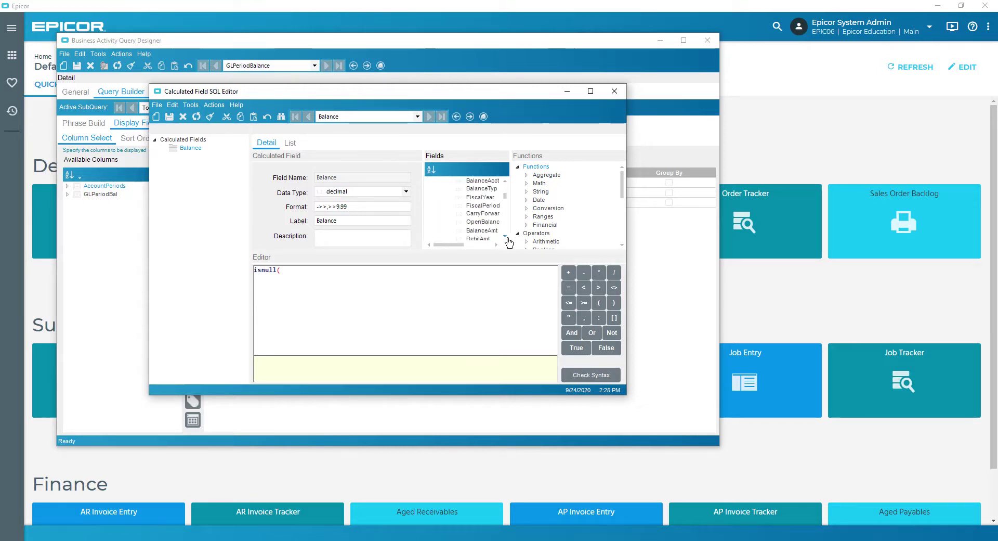
pyautogui.moveTo(493, 231); pyautogui.dragTo(428, 279)
pyautogui.write(',0')
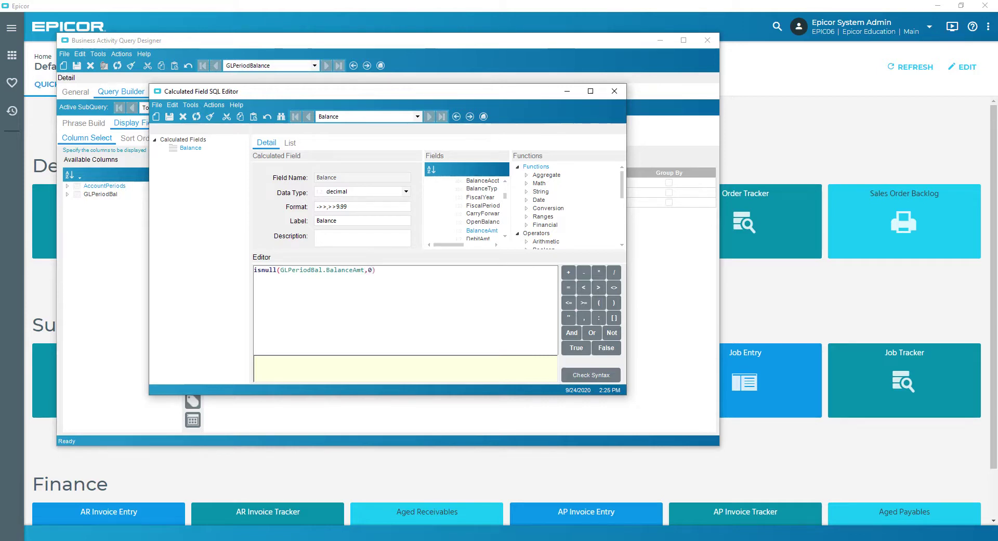
pyautogui.click(613, 93)
# Step: Test the query and check the Balance values for each fiscal period
pyautogui.click(201, 92)
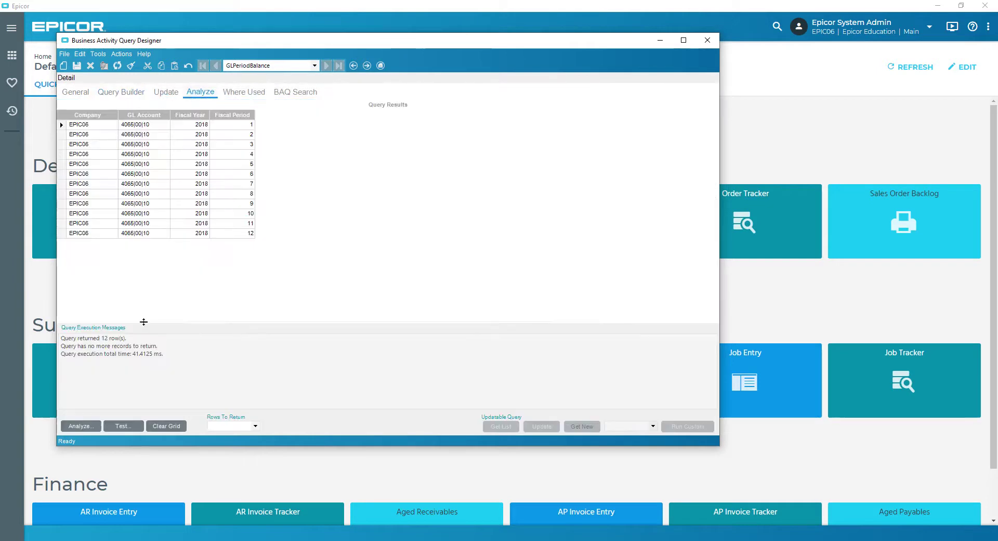
pyautogui.click(123, 426)
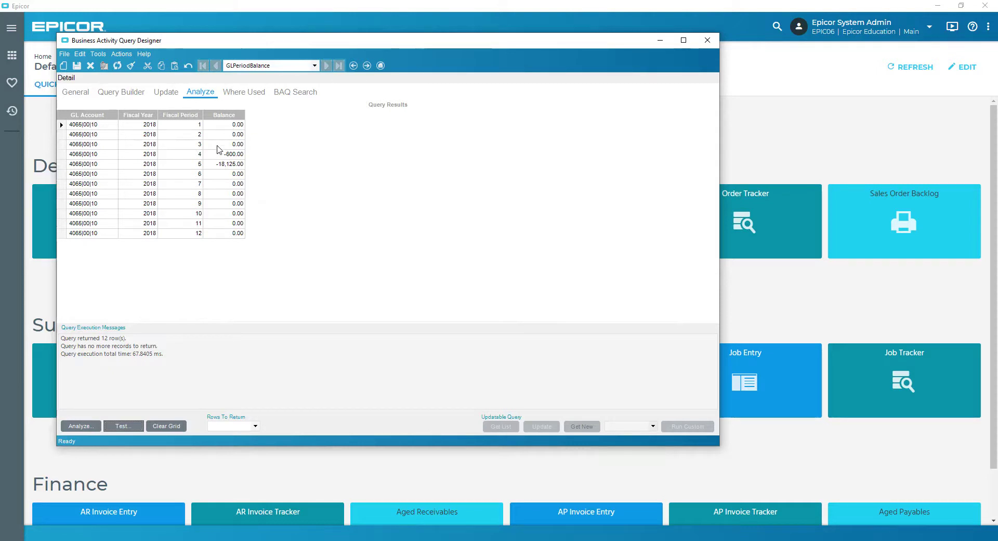
# Step: Add BalanceAmt from GLPeriodBal as a display column and test the query to compare it with the calculated Balance
pyautogui.click(122, 93)
pyautogui.click(68, 194)
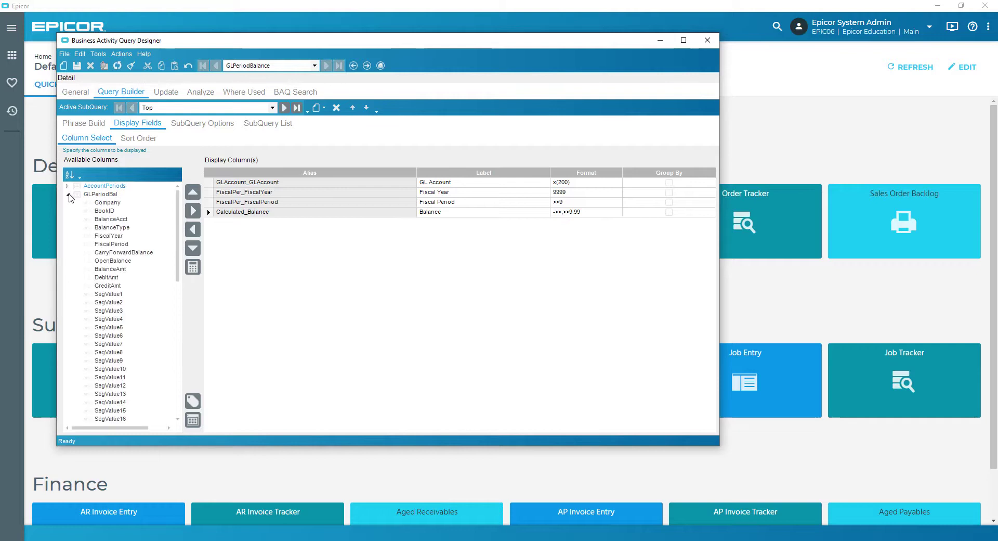
pyautogui.click(116, 269)
pyautogui.click(194, 211)
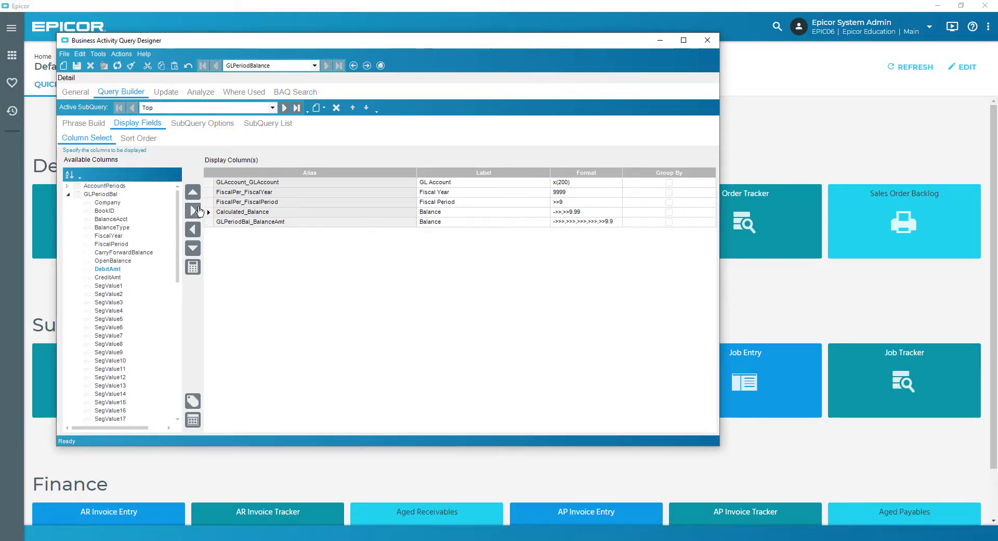
pyautogui.click(200, 92)
pyautogui.click(132, 426)
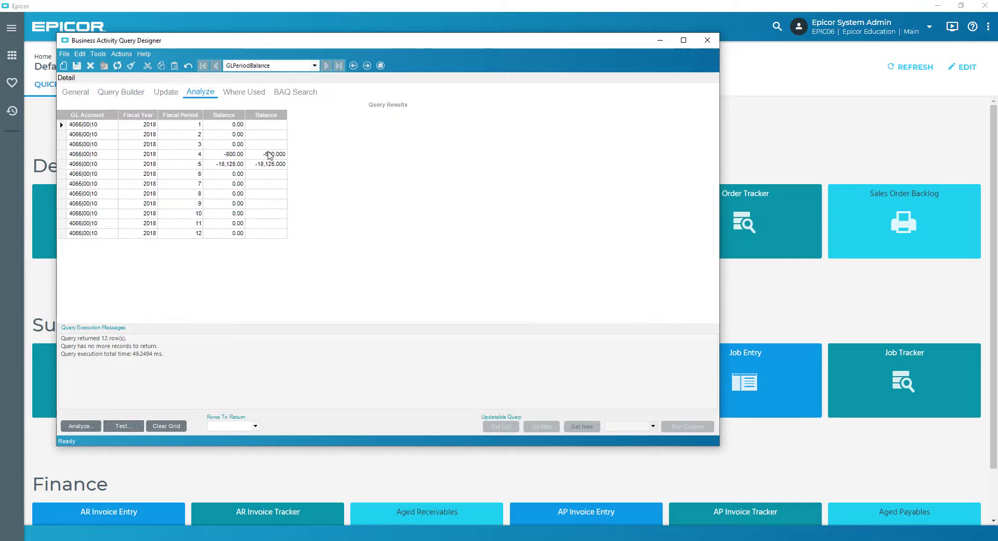
# Step: Remove the GLPeriodBal_BalanceAmt column from the display columns of the Top subquery
pyautogui.click(121, 91)
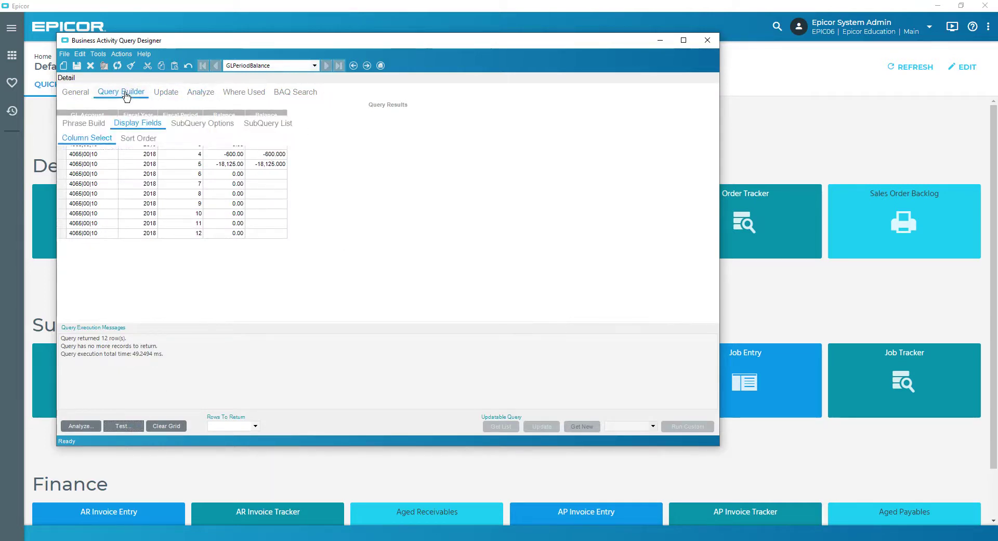
pyautogui.click(211, 224)
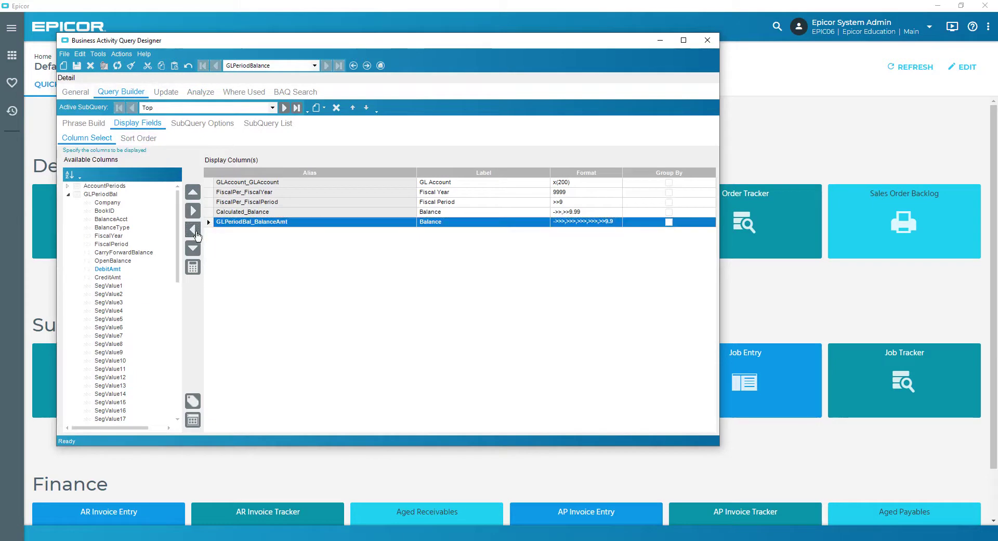
pyautogui.click(192, 229)
pyautogui.click(370, 258)
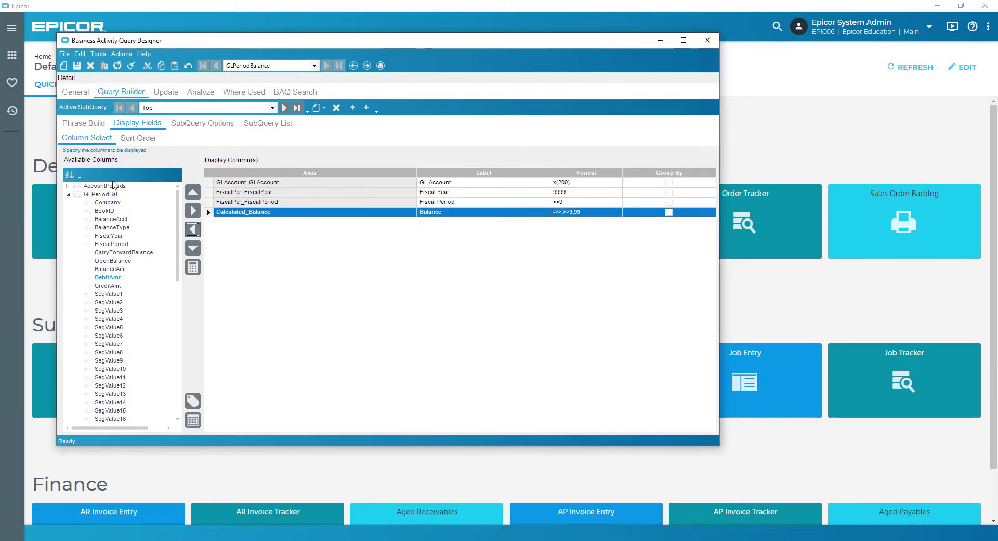
# Step: Add a second Erp.GLPeriodBal table below the first in the Top diagram with the alias GLPeriodBalYTD
pyautogui.click(73, 124)
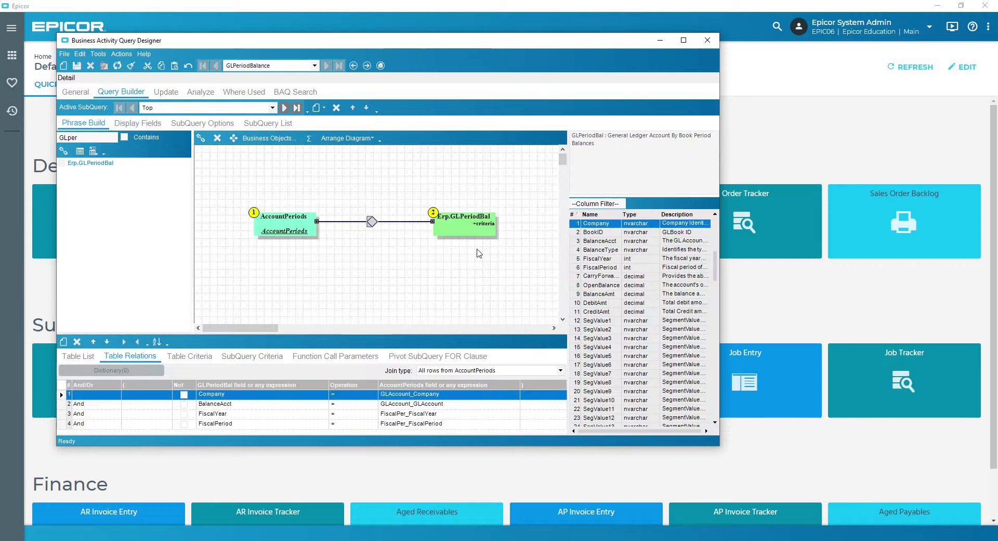
pyautogui.click(82, 165)
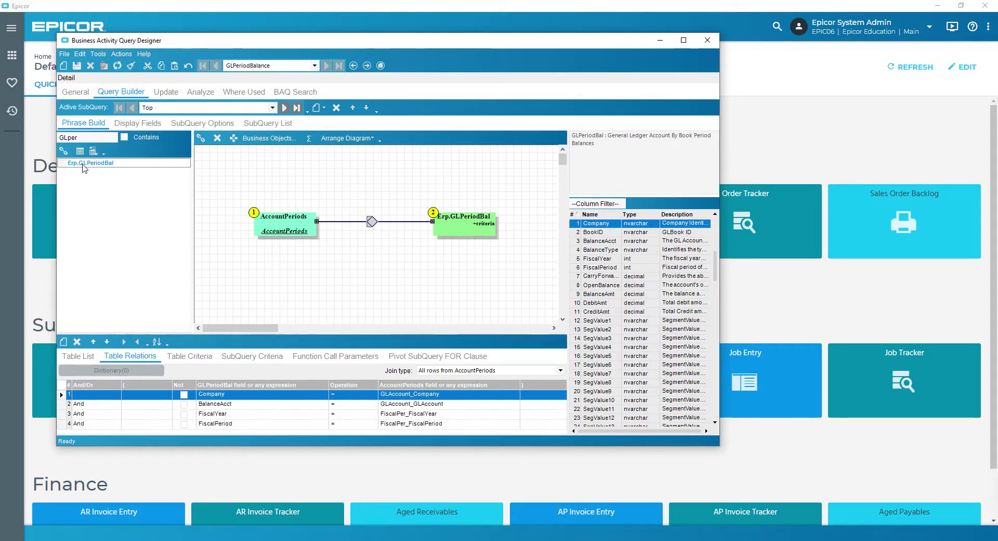
pyautogui.moveTo(83, 165); pyautogui.dragTo(439, 279)
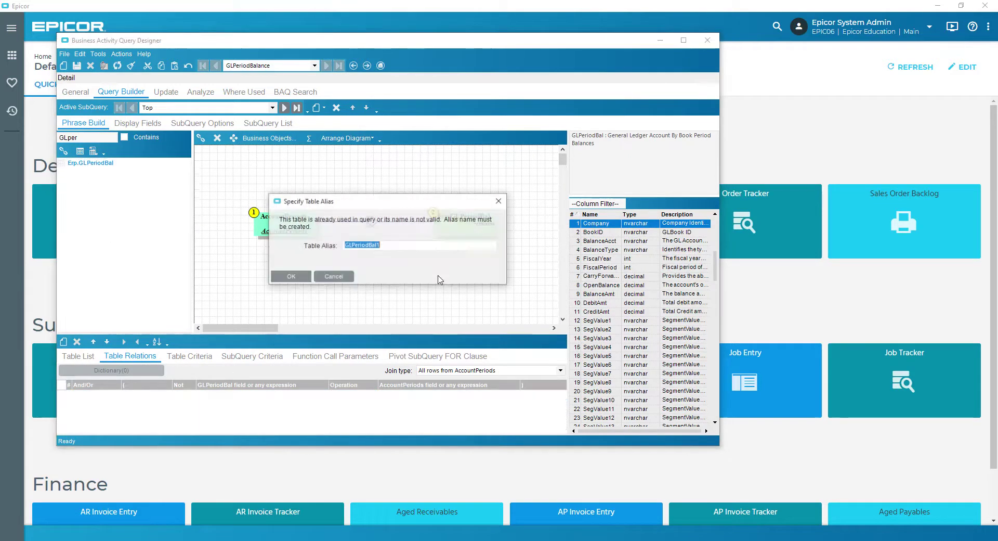
pyautogui.click(397, 247)
pyautogui.write('YTD')
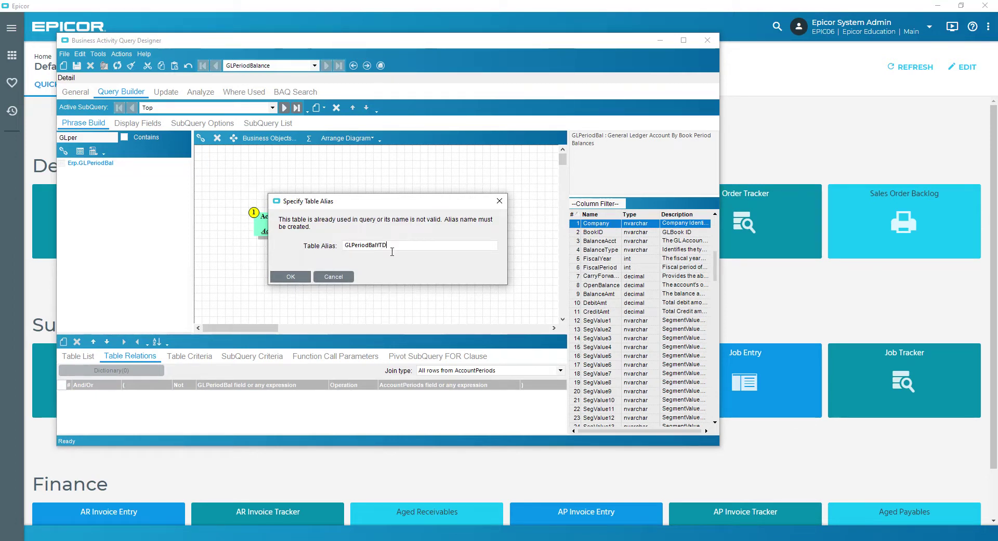
pyautogui.click(292, 277)
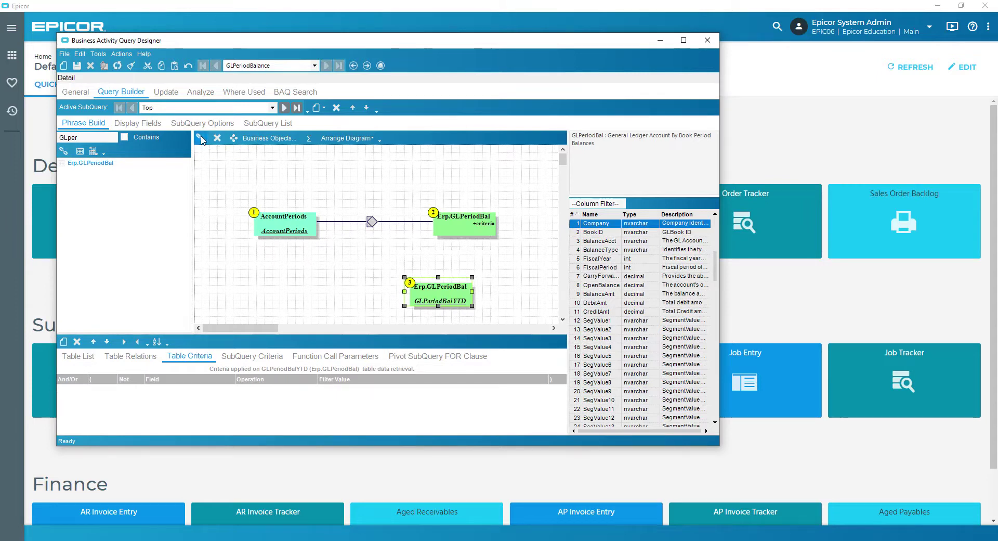
# Step: Join AccountPeriods to GLPeriodBalYTD in the Top diagram, using the join type All rows from AccountPeriods
pyautogui.moveTo(439, 291); pyautogui.dragTo(245, 225)
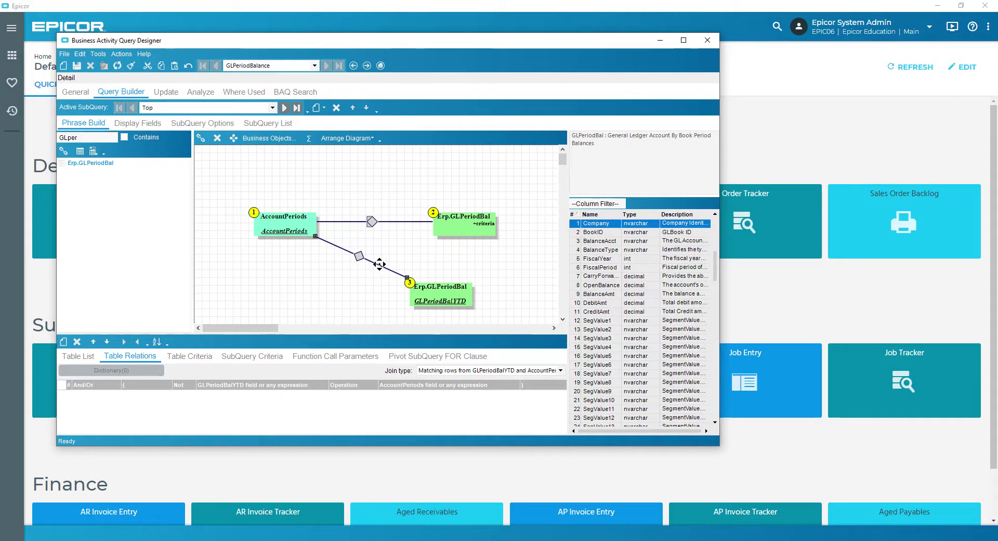
pyautogui.click(560, 370)
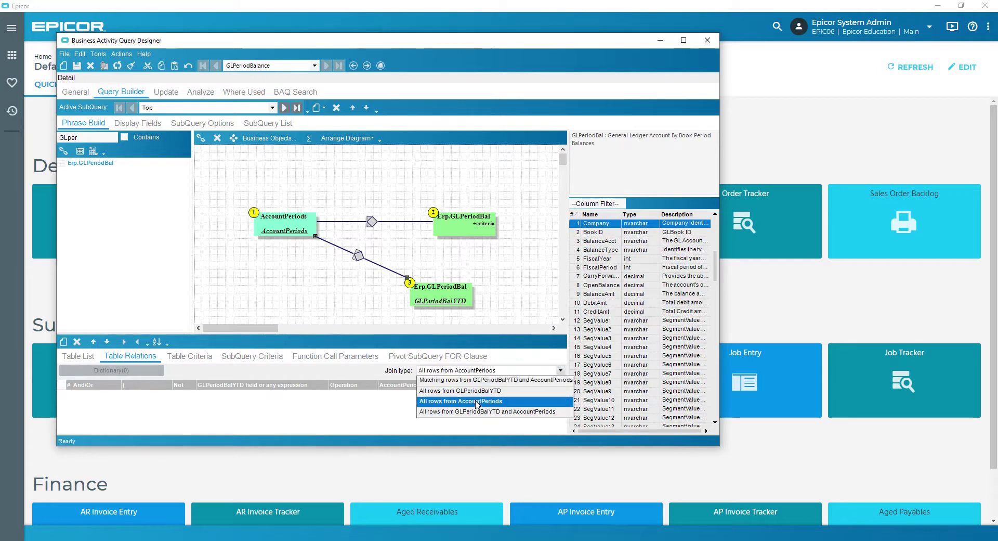
pyautogui.click(478, 402)
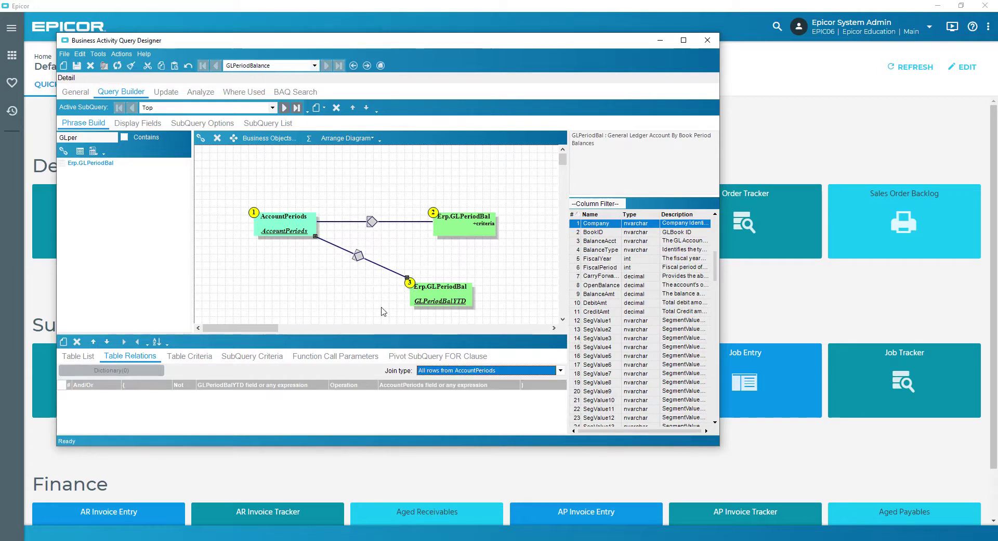
pyautogui.click(441, 297)
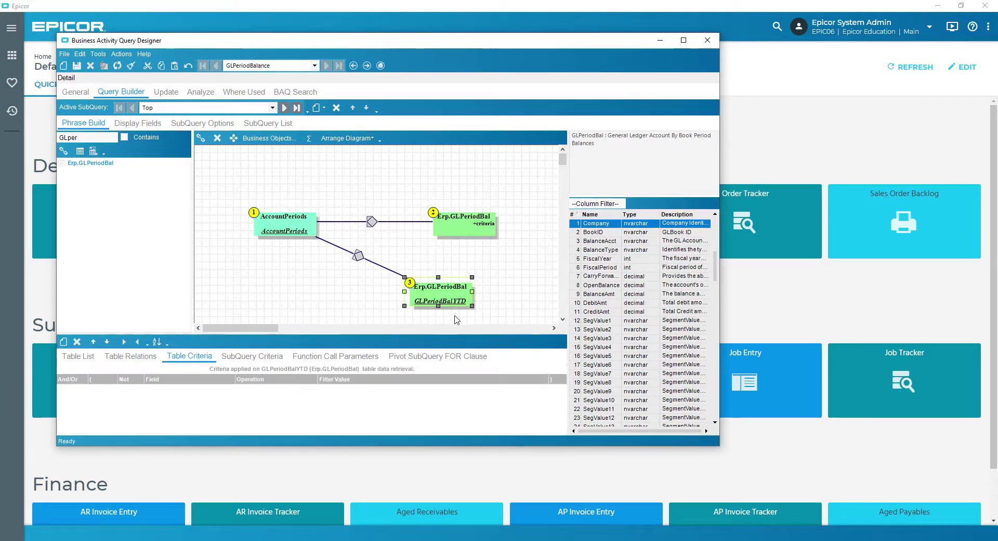
pyautogui.click(384, 268)
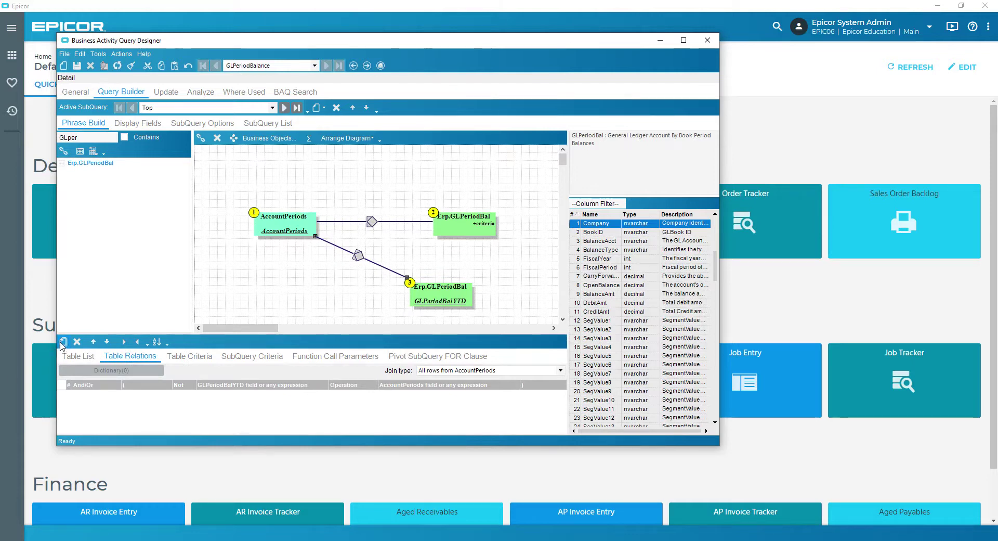
# Step: Add a relation row to the GLPeriodBalYTD join matching Company = GLAccount_Company
pyautogui.click(64, 342)
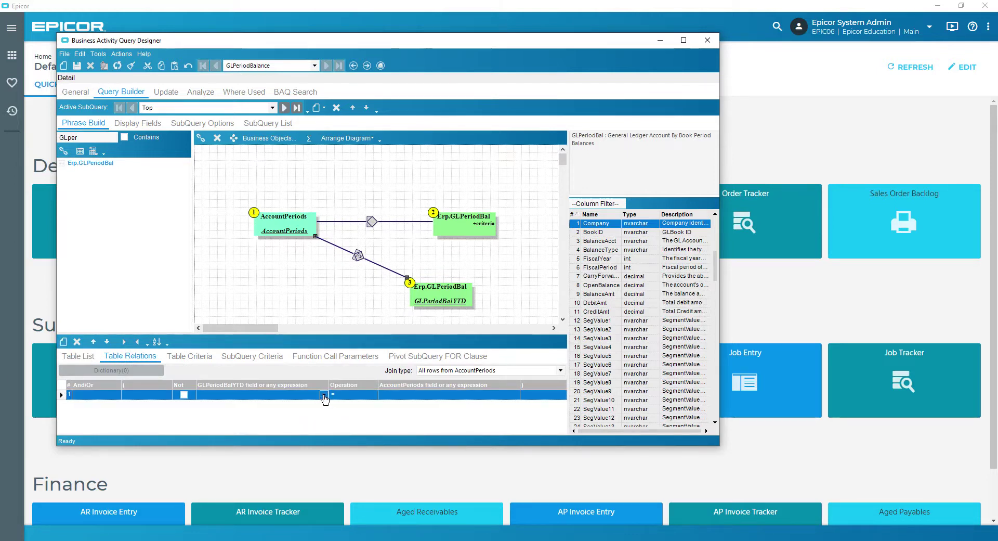
pyautogui.click(325, 399)
pyautogui.click(291, 404)
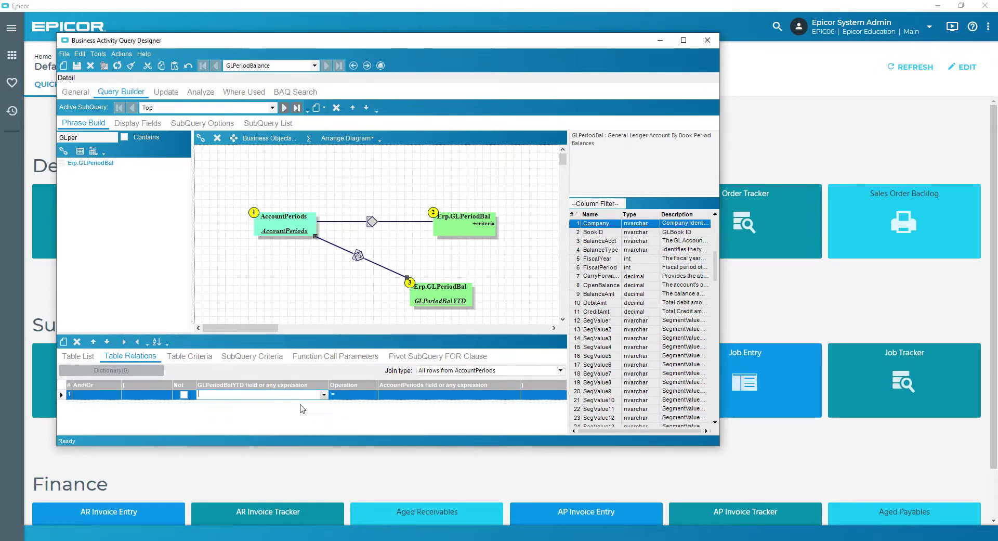
pyautogui.click(516, 396)
pyautogui.click(408, 403)
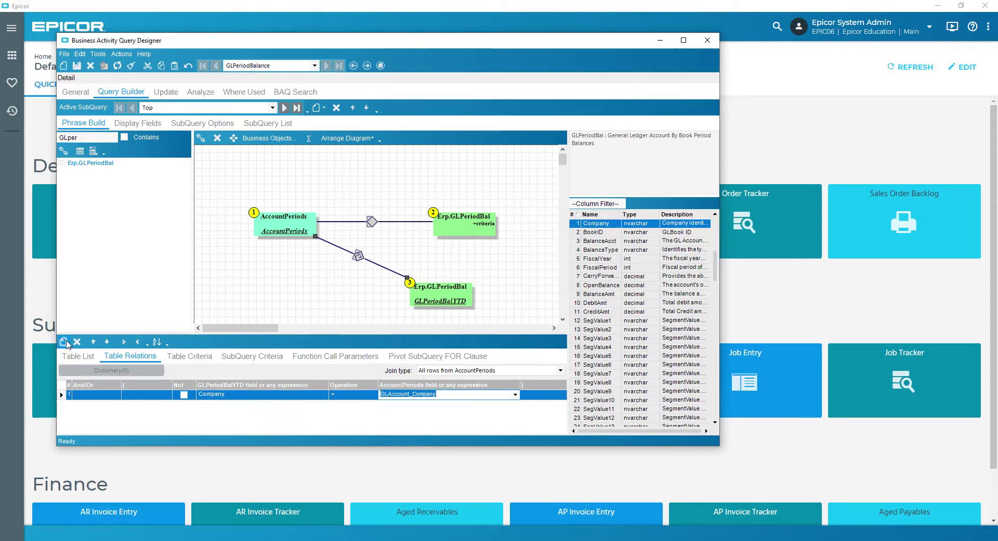
# Step: Add a second relation row to the GLPeriodBalYTD join matching BalanceAcct = GLAccount_GLAccount
pyautogui.click(63, 342)
pyautogui.click(323, 404)
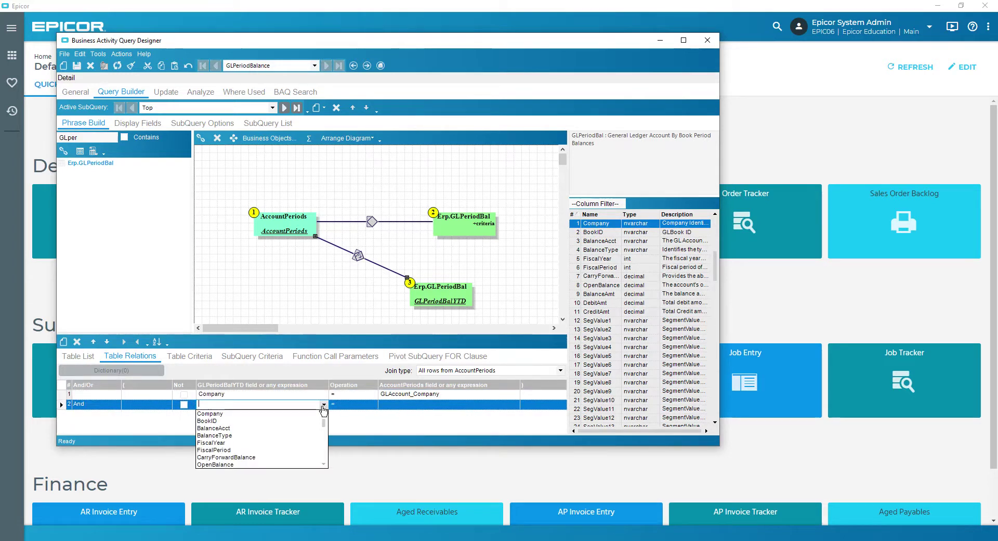
pyautogui.click(239, 428)
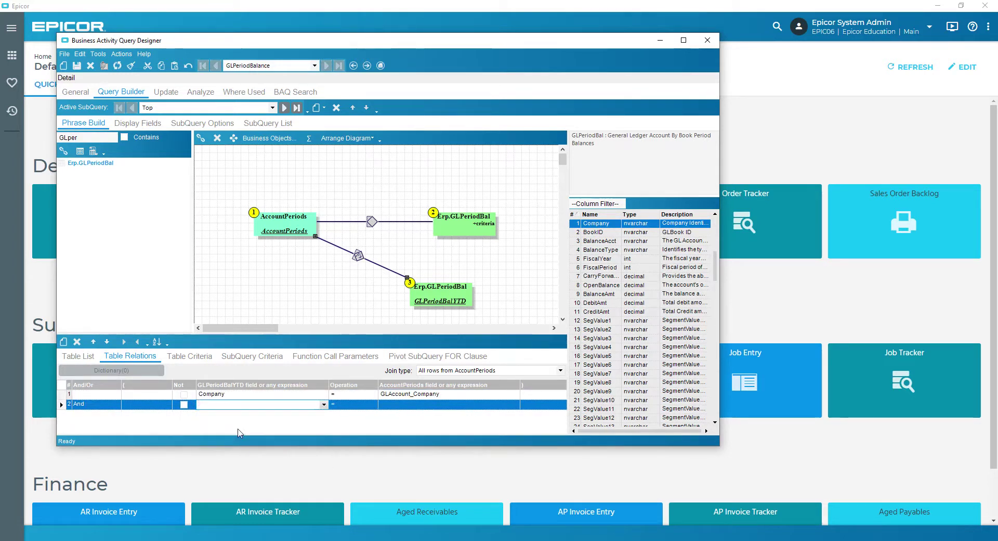
pyautogui.click(515, 408)
pyautogui.click(515, 407)
pyautogui.click(410, 419)
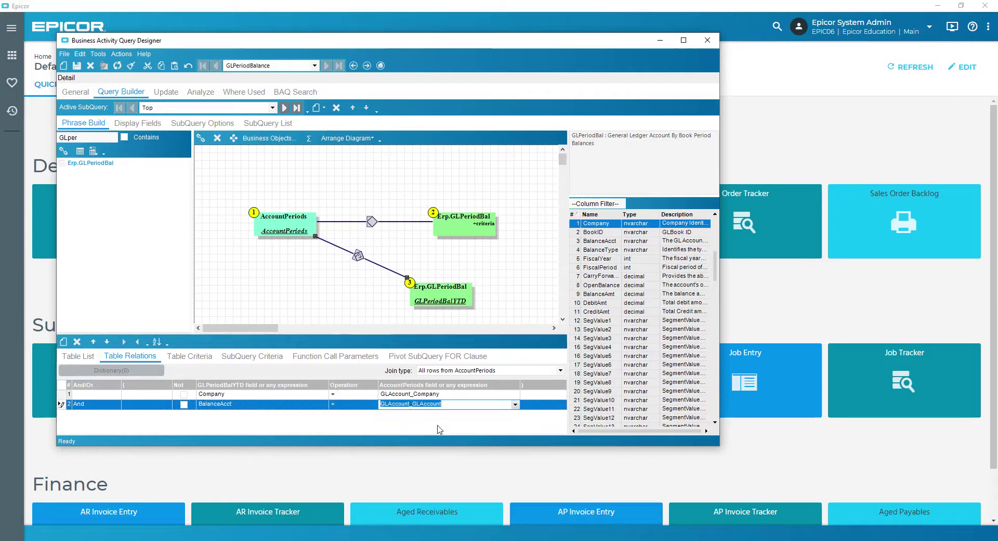
# Step: Add a third relation row to the GLPeriodBalYTD join matching FiscalYear = FiscalPer_FiscalYear
pyautogui.click(63, 342)
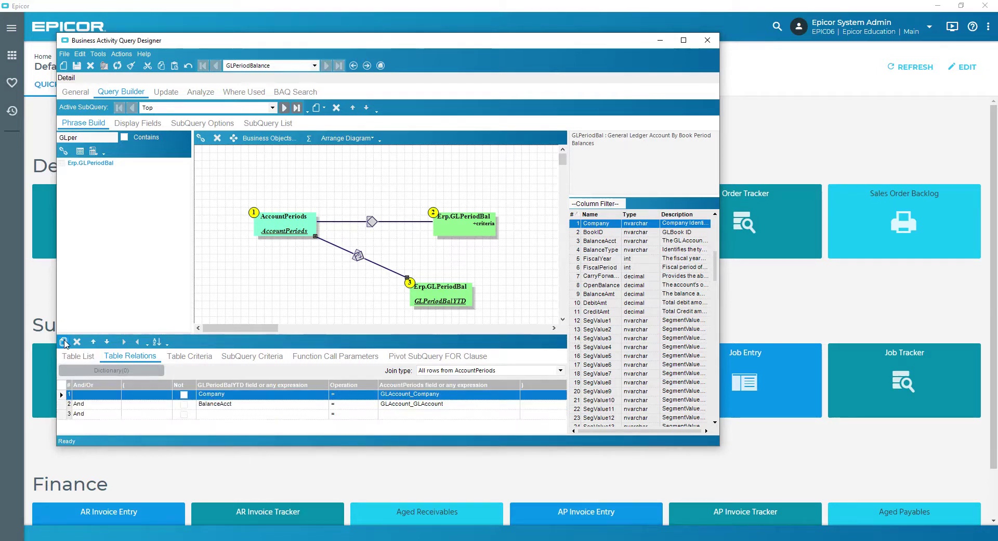
pyautogui.click(324, 414)
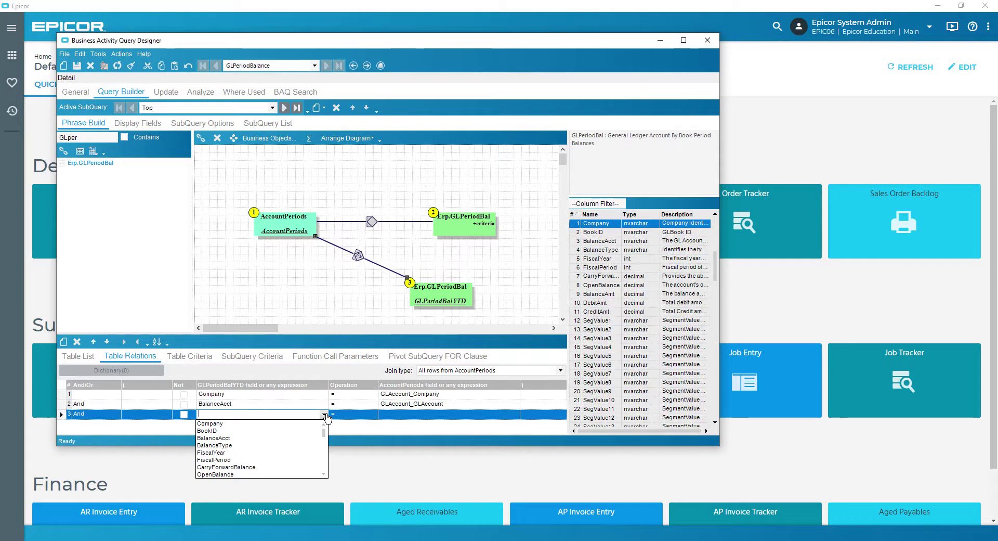
pyautogui.click(235, 453)
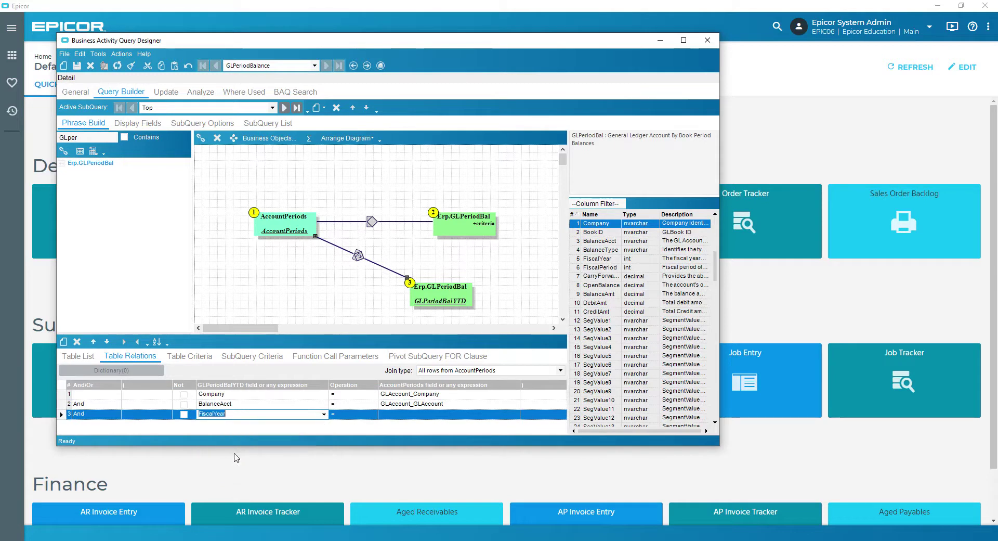
pyautogui.click(514, 415)
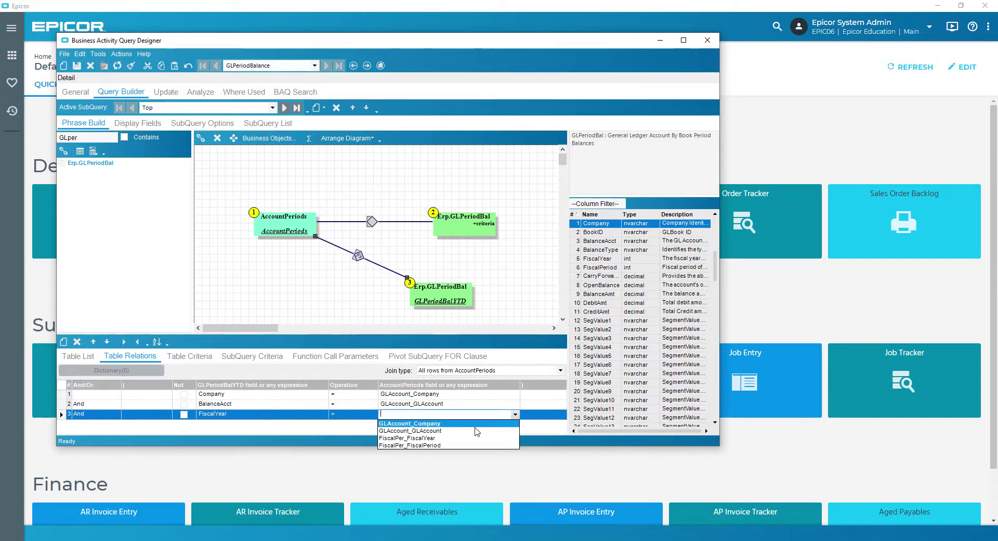
pyautogui.click(452, 442)
# Step: Add a fourth relation row to the GLPeriodBalYTD join with the condition FiscalPeriod <= FiscalPer_FiscalPeriod
pyautogui.click(64, 342)
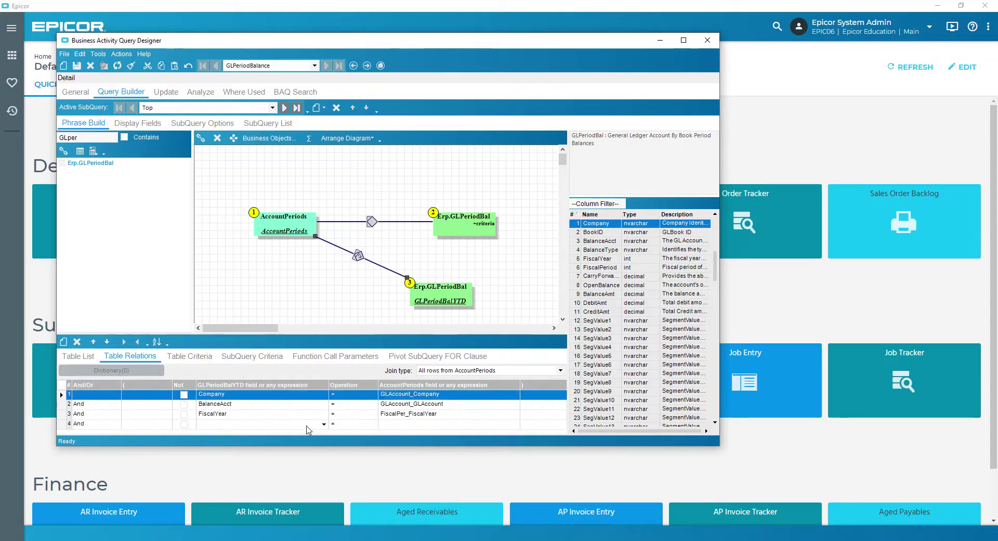
pyautogui.click(323, 426)
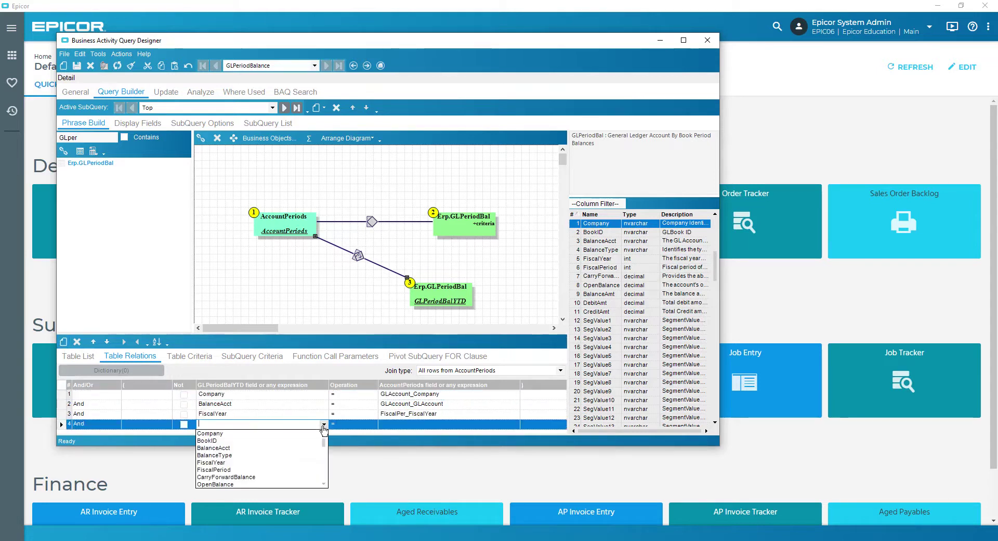
pyautogui.click(252, 470)
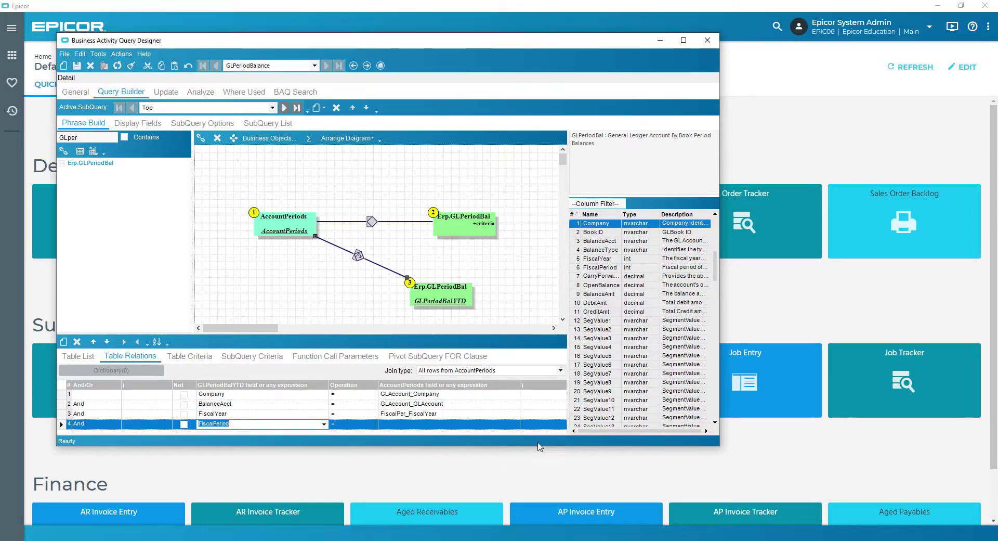
pyautogui.click(515, 424)
pyautogui.click(444, 456)
pyautogui.click(357, 422)
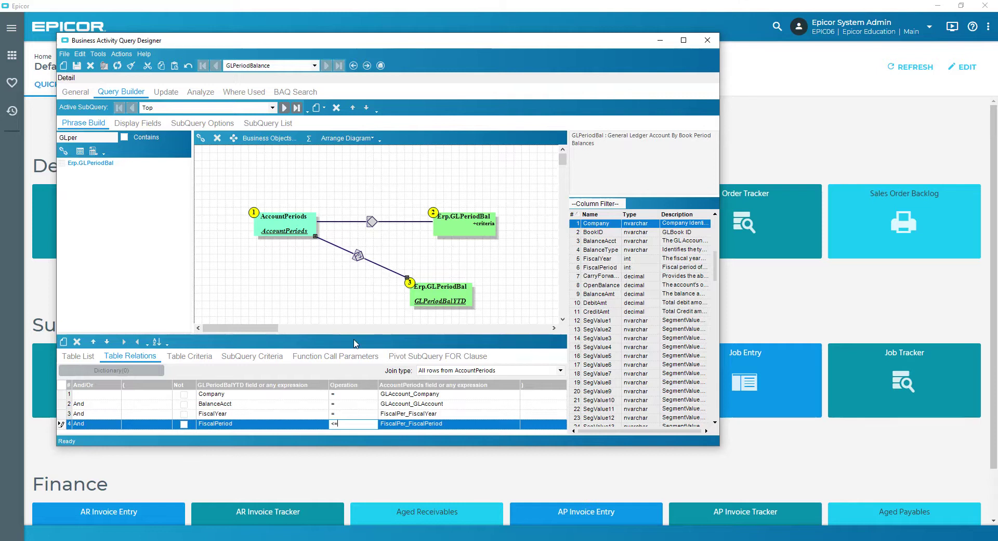
pyautogui.click(331, 291)
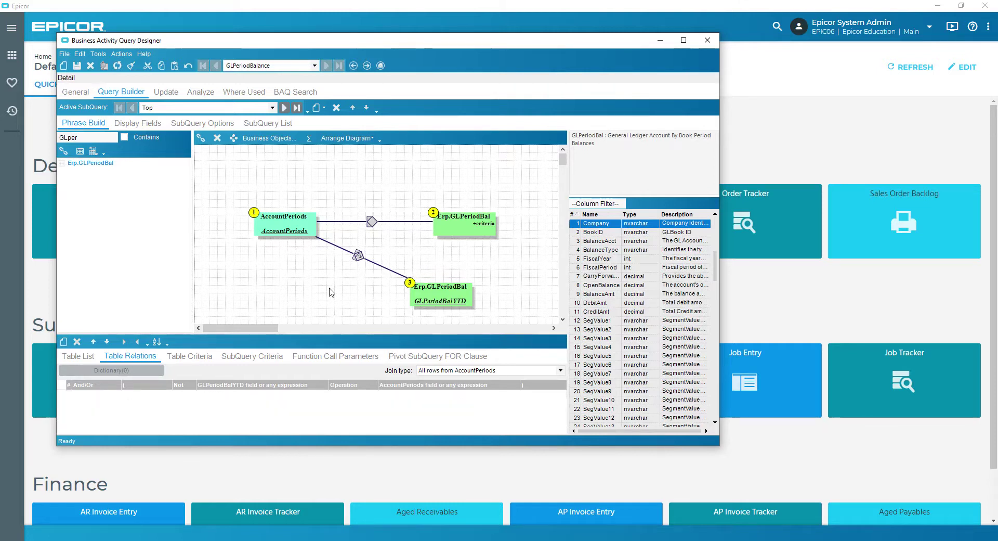
pyautogui.click(384, 266)
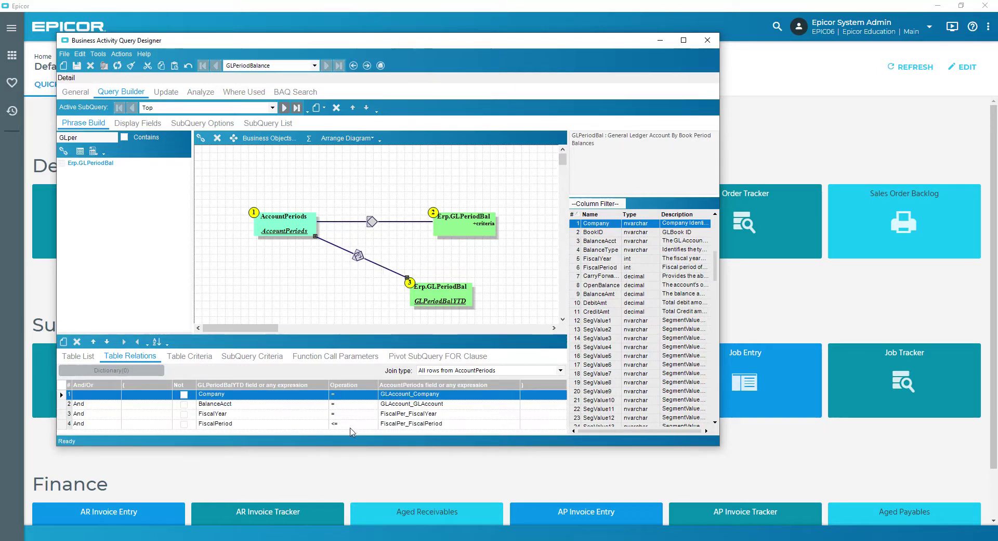
pyautogui.click(285, 233)
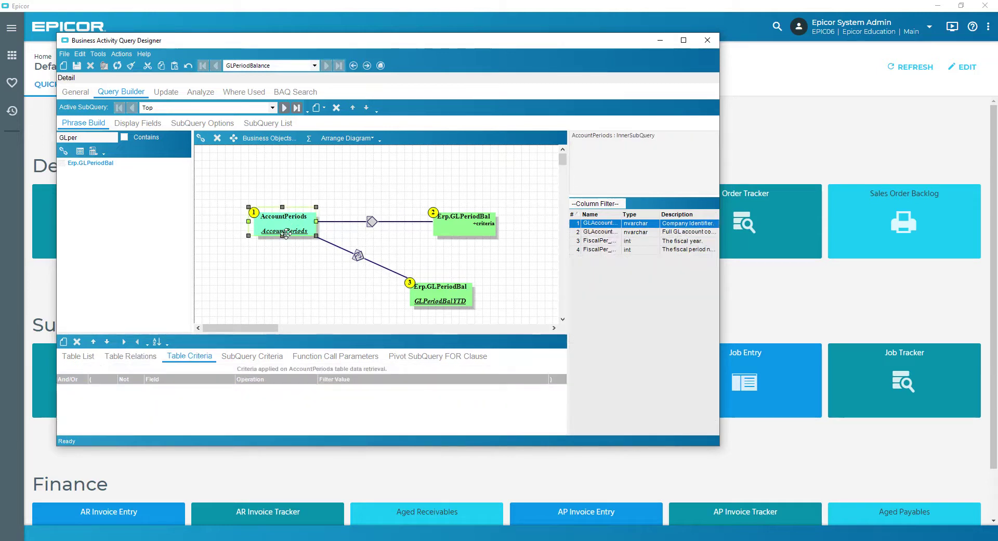
# Step: Create a new calculated field named YTD with data type decimal for the Top subquery
pyautogui.click(138, 123)
pyautogui.click(193, 267)
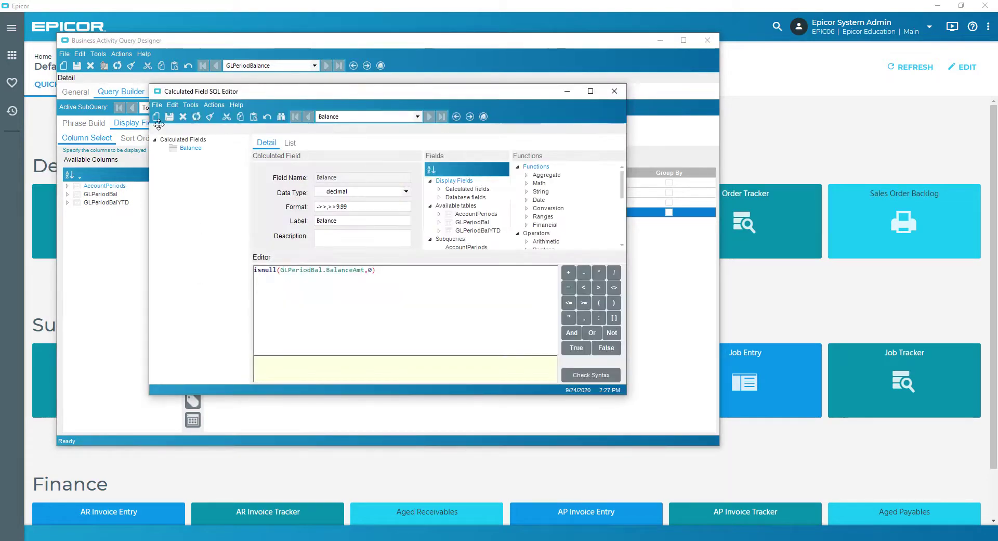
pyautogui.click(156, 117)
pyautogui.write('YTD')
pyautogui.press('Tab')
pyautogui.press('d')
# Step: Enter the YTD expression Sum(isnull(GLPeriodBalYTD.BalanceAmt,0)) and close the calculated field editor
pyautogui.click(335, 289)
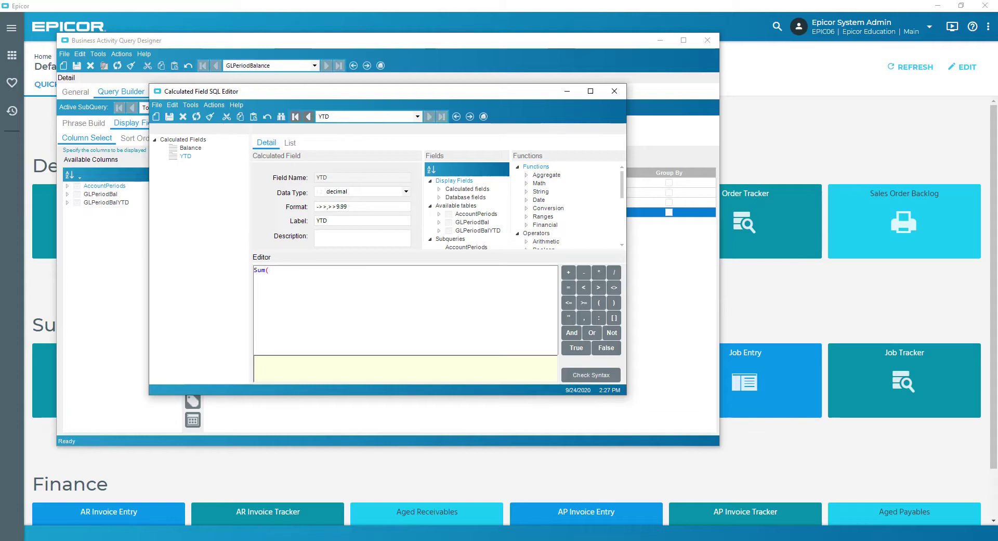
pyautogui.click(592, 91)
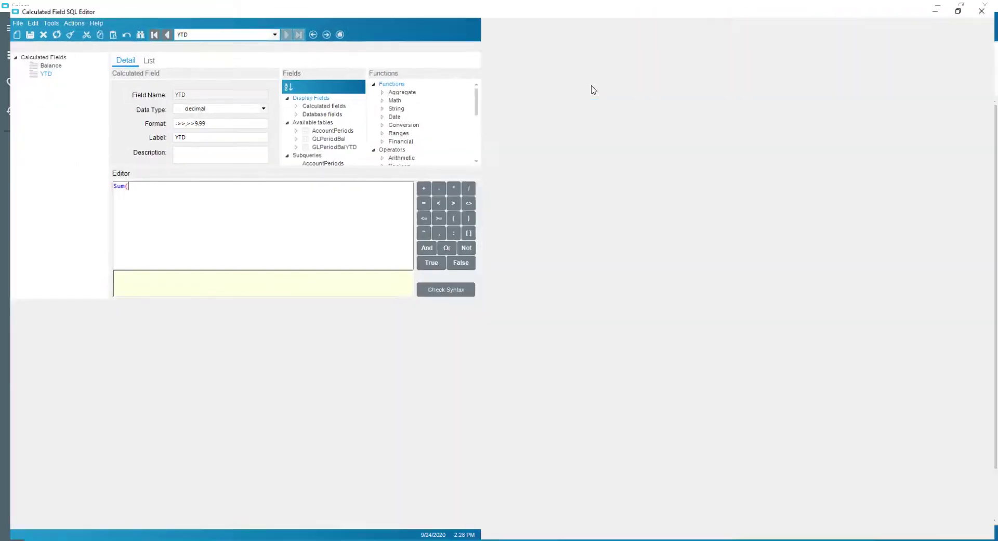
pyautogui.click(529, 144)
pyautogui.scroll(-3, 584, 148)
pyautogui.scroll(-1, 583, 149)
pyautogui.doubleClick(572, 143)
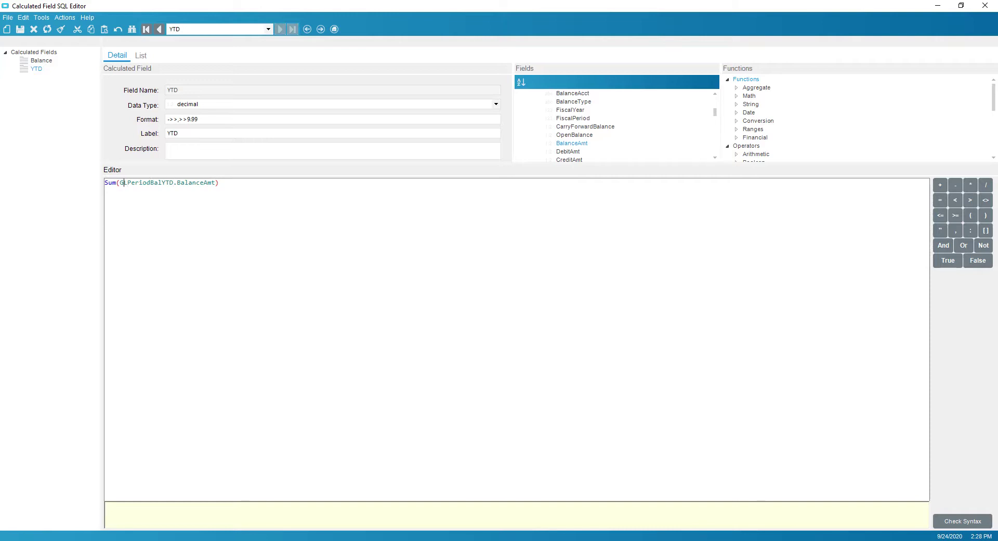
pyautogui.click(119, 182)
pyautogui.write('isnull(')
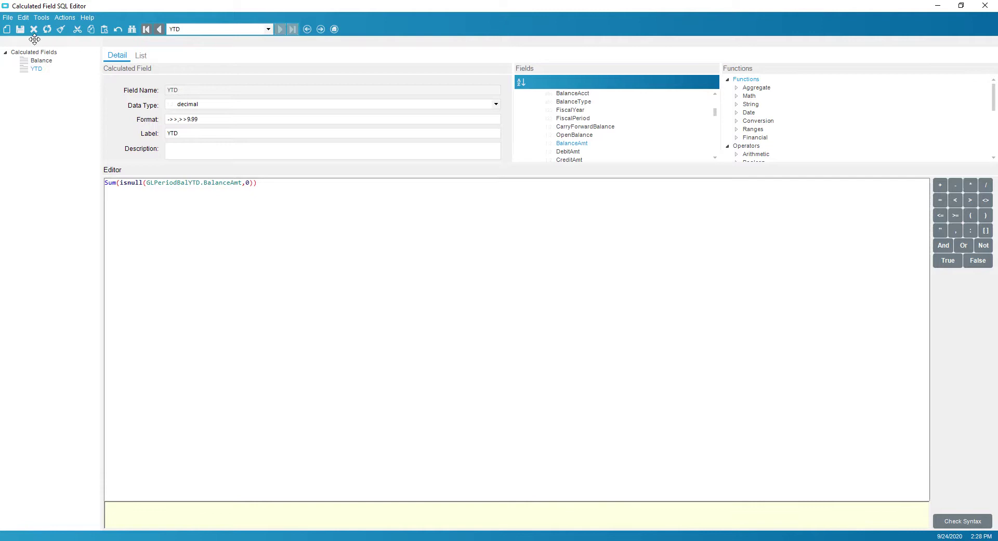
pyautogui.click(983, 6)
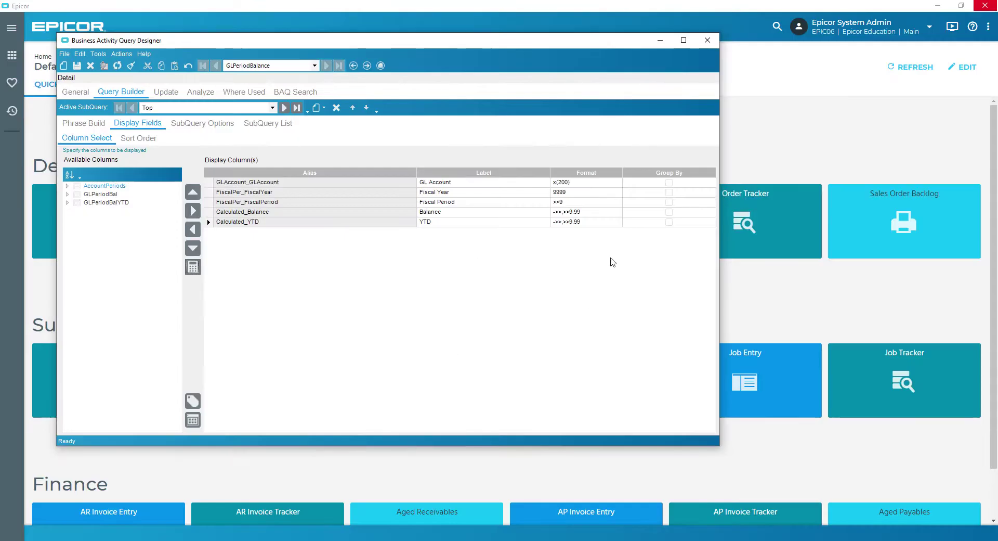
# Step: Enable Group By for the GL Account, Fiscal Year, Fiscal Period and Balance display columns
pyautogui.click(669, 182)
pyautogui.click(669, 192)
pyautogui.click(669, 201)
pyautogui.click(669, 211)
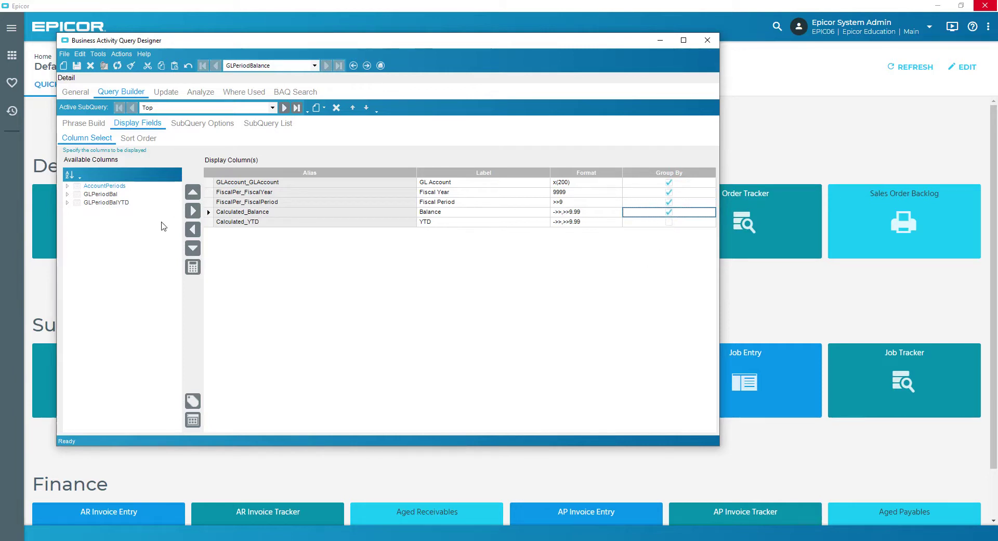
# Step: Test the query and sort the results by Fiscal Period in ascending order to check the YTD values
pyautogui.click(200, 92)
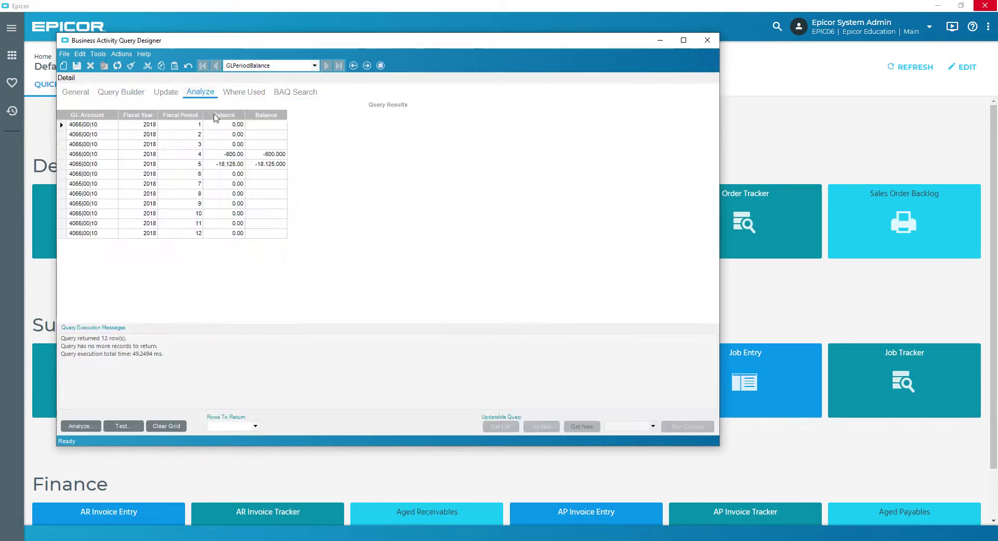
pyautogui.click(123, 427)
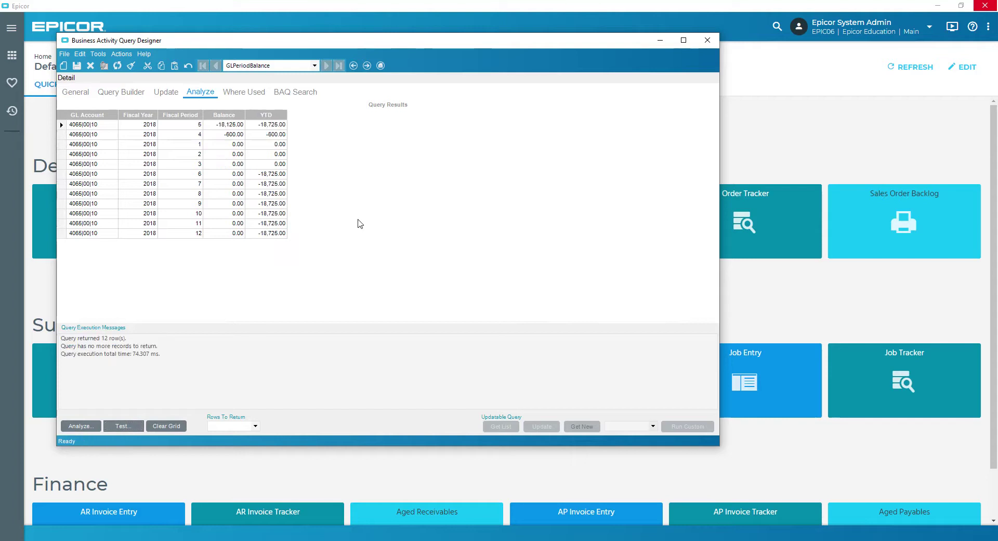
pyautogui.click(186, 115)
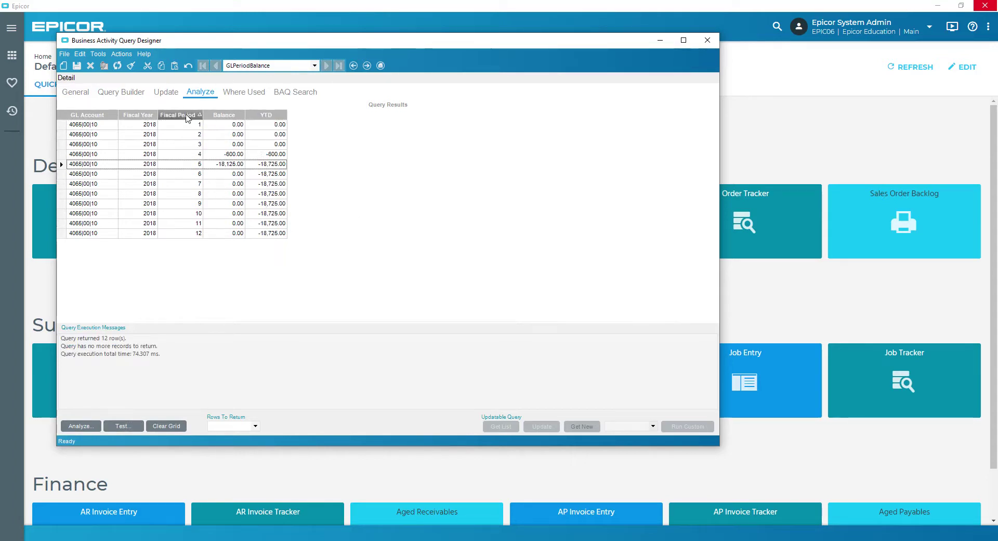